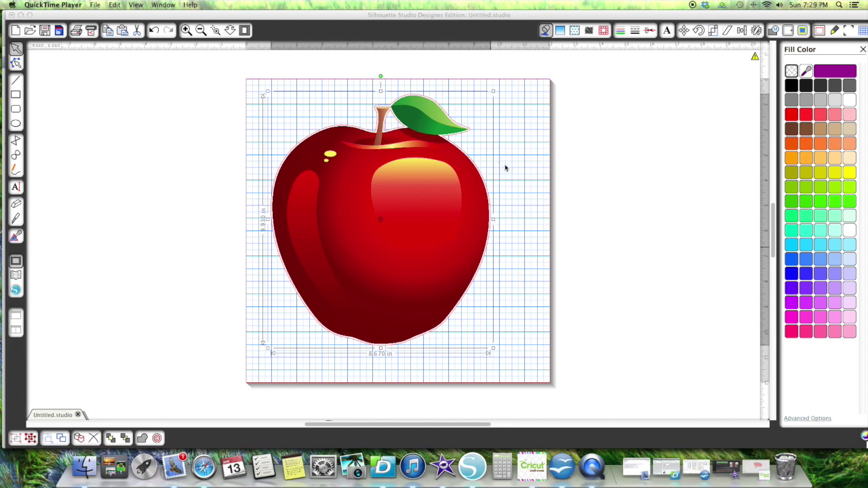
# - Deselect the apple in Silhouette Studio and bring Safari's YouTube discussion page to the front
pyautogui.click(582, 179)
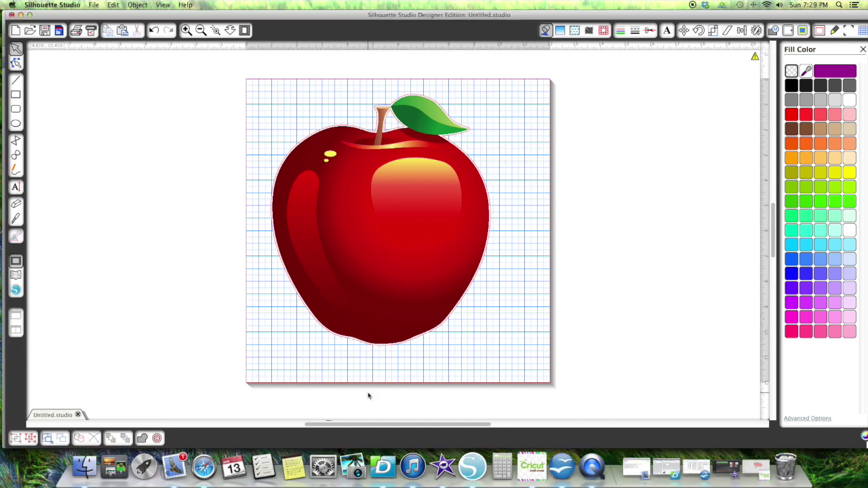
pyautogui.click(203, 467)
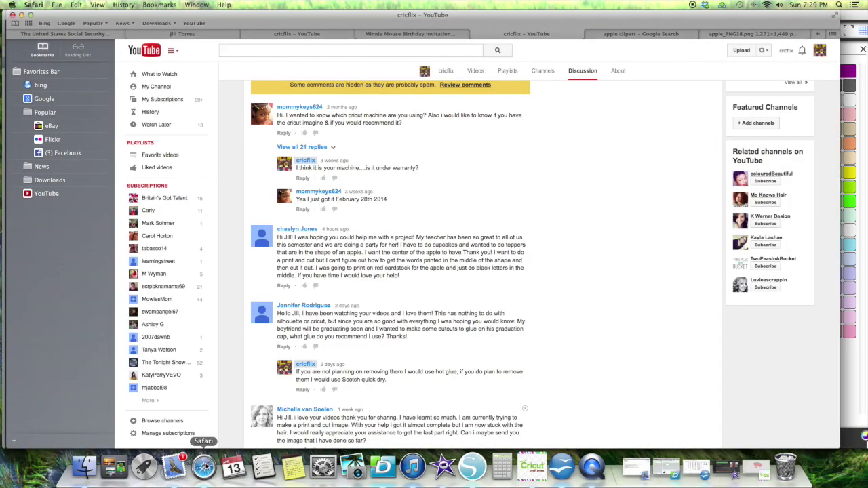
# - Review the apple clipart Google image results, then return to the apple design in Silhouette Studio
pyautogui.click(622, 34)
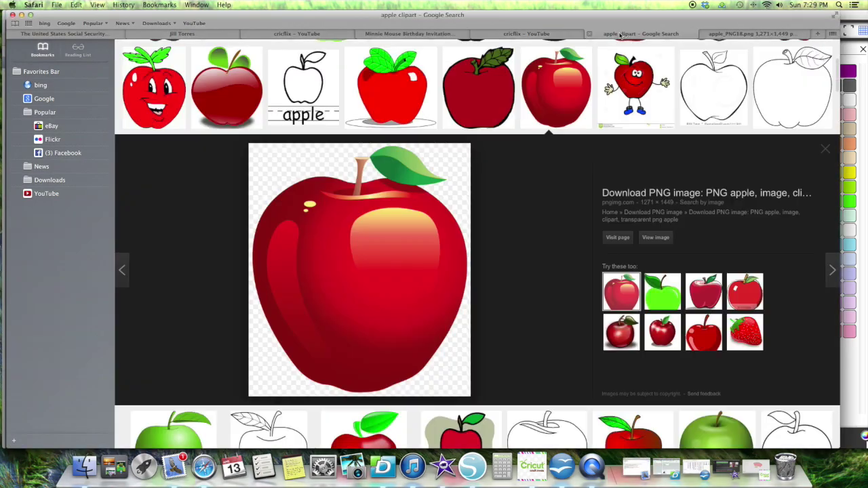
pyautogui.click(827, 151)
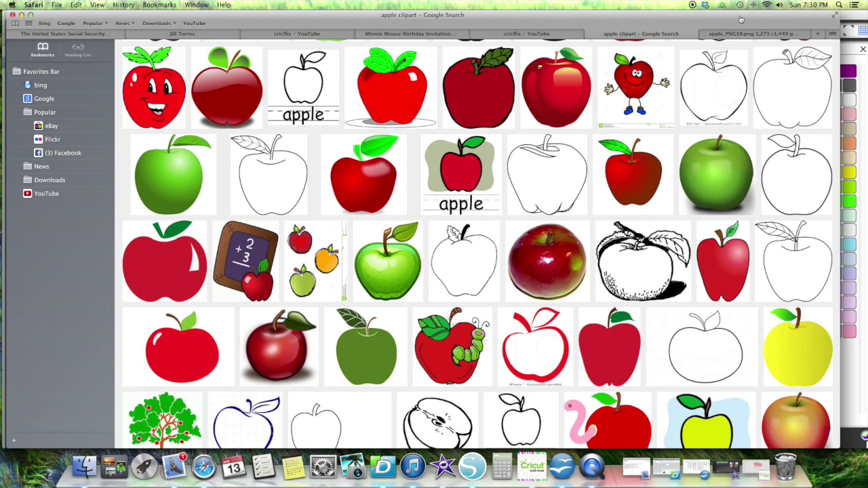
pyautogui.click(861, 59)
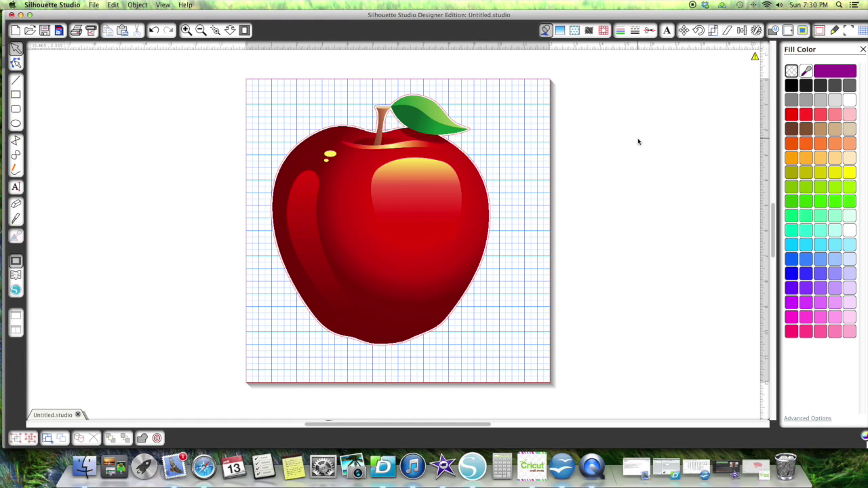
# - Duplicate the apple, flip the copy horizontally and place it beside the original
pyautogui.click(413, 192)
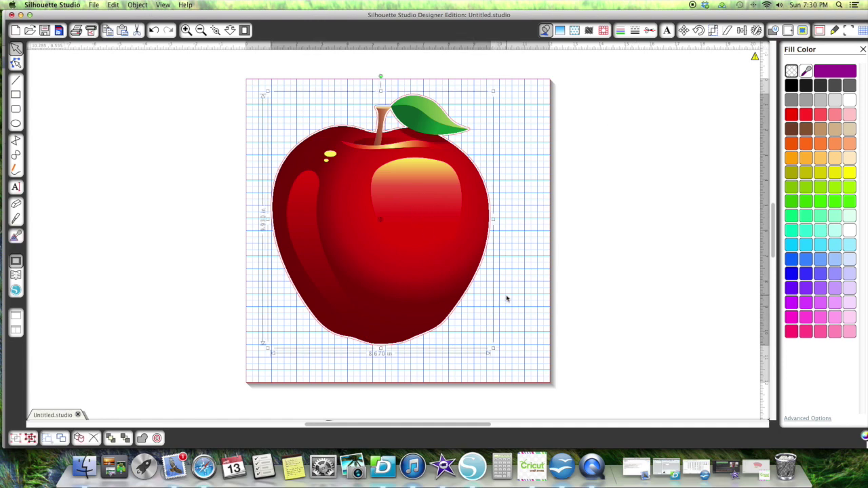
pyautogui.hscroll(-3, 506, 299)
pyautogui.hscroll(-2, 454, 255)
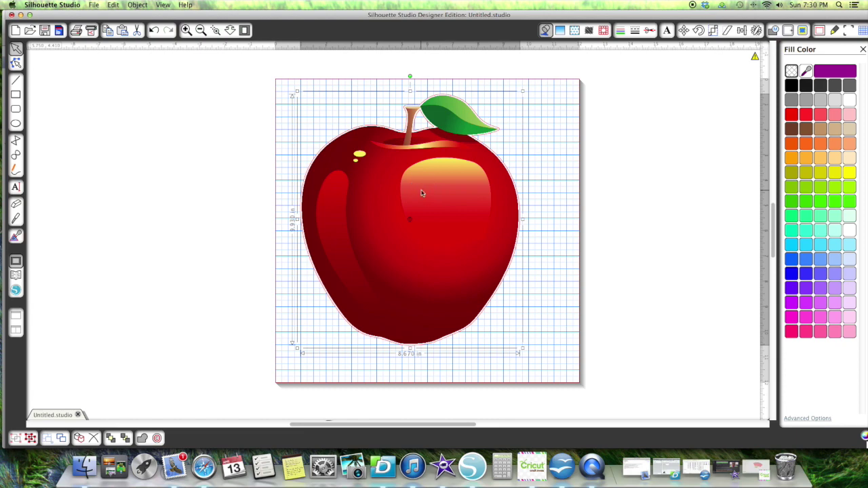
pyautogui.rightClick(417, 216)
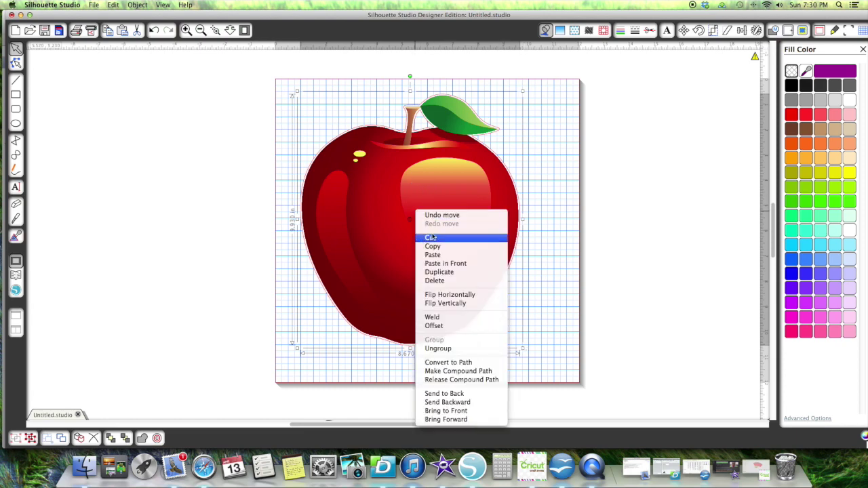
pyautogui.click(448, 273)
pyautogui.moveTo(447, 273); pyautogui.dragTo(645, 264)
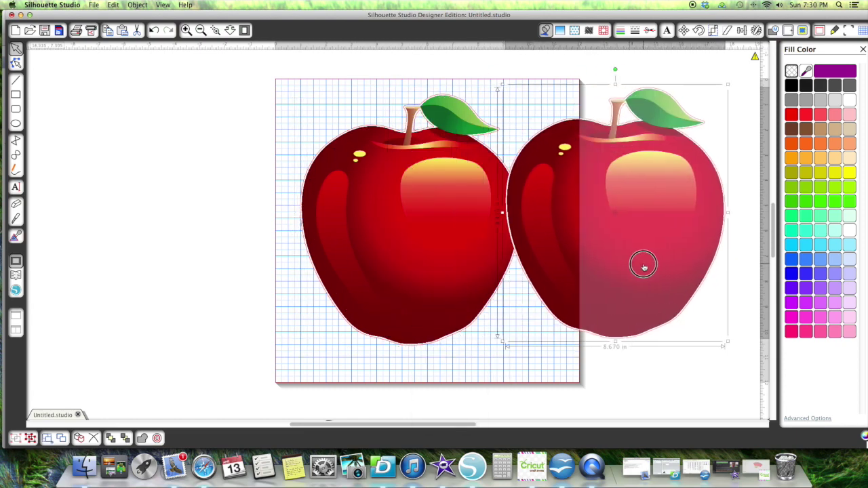
pyautogui.rightClick(648, 265)
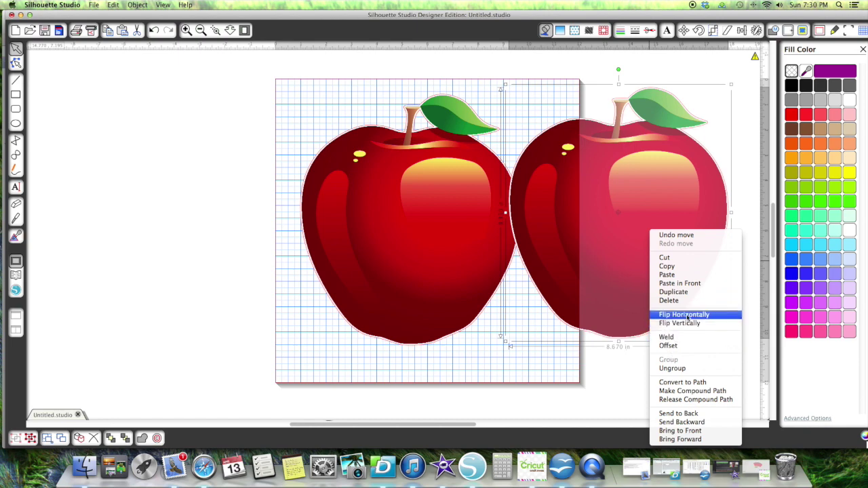
pyautogui.click(686, 315)
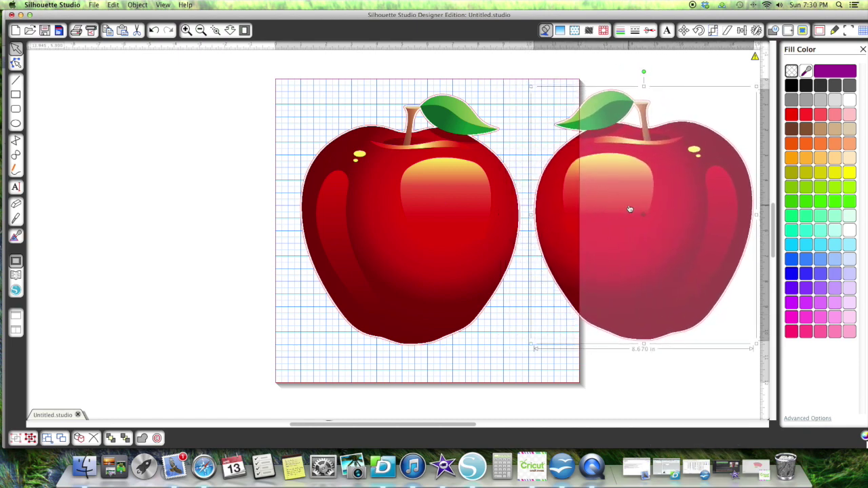
pyautogui.moveTo(629, 209)
pyautogui.mouseDown()
pyautogui.moveTo(581, 201)
pyautogui.moveTo(627, 206)
pyautogui.mouseUp()
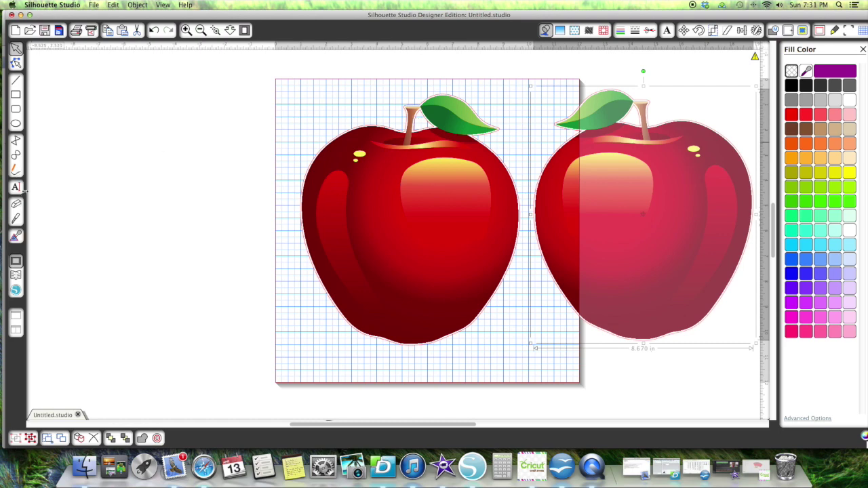
# - Start a text box left of the page using the Apple Chancery font
pyautogui.click(15, 188)
pyautogui.click(98, 147)
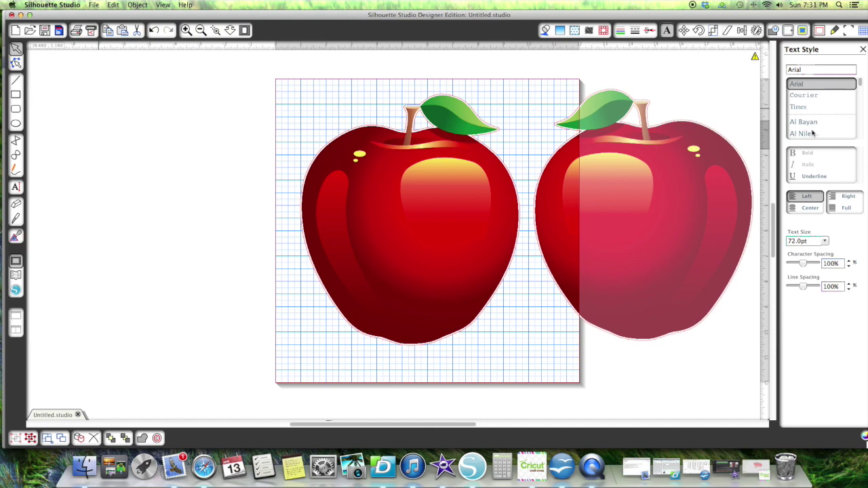
pyautogui.scroll(-2, 816, 126)
pyautogui.scroll(-2, 846, 96)
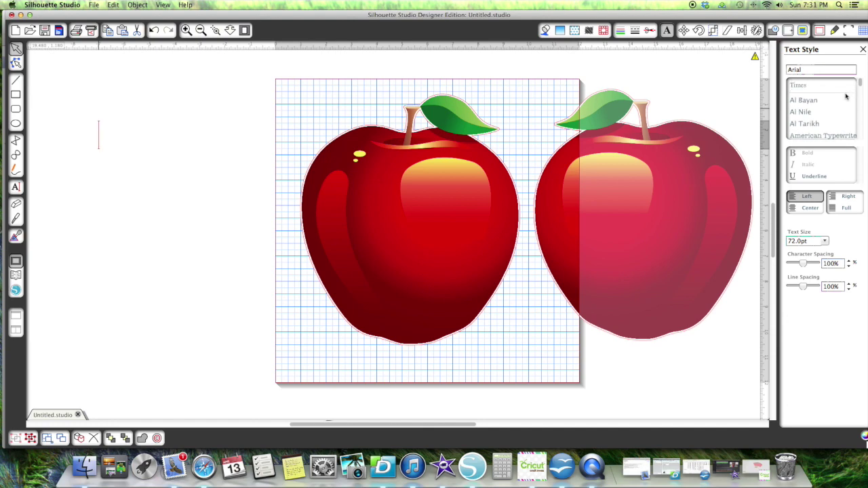
pyautogui.scroll(-3, 846, 96)
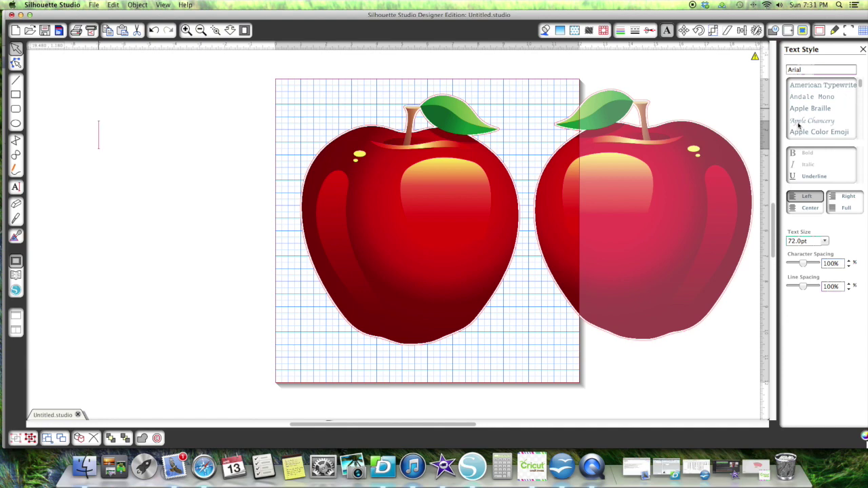
pyautogui.click(799, 122)
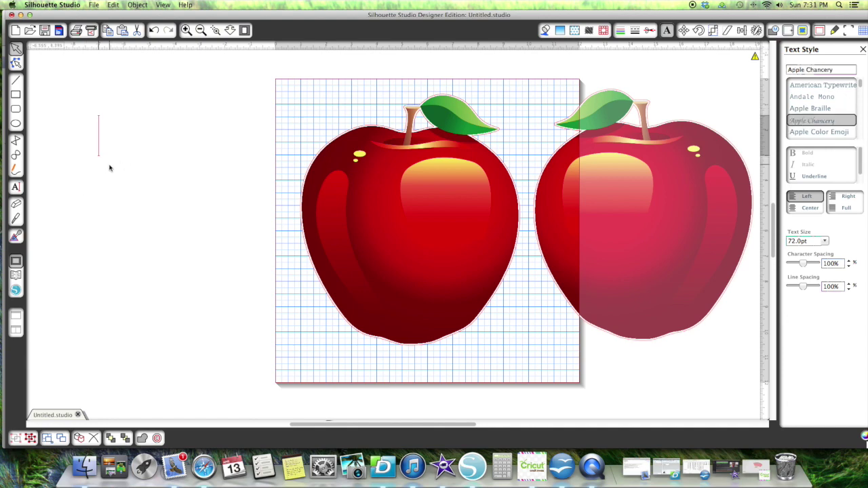
# - Type 'Thank' and 'You' on two centred lines, then select the text block
pyautogui.write('Thank')
pyautogui.press('Return')
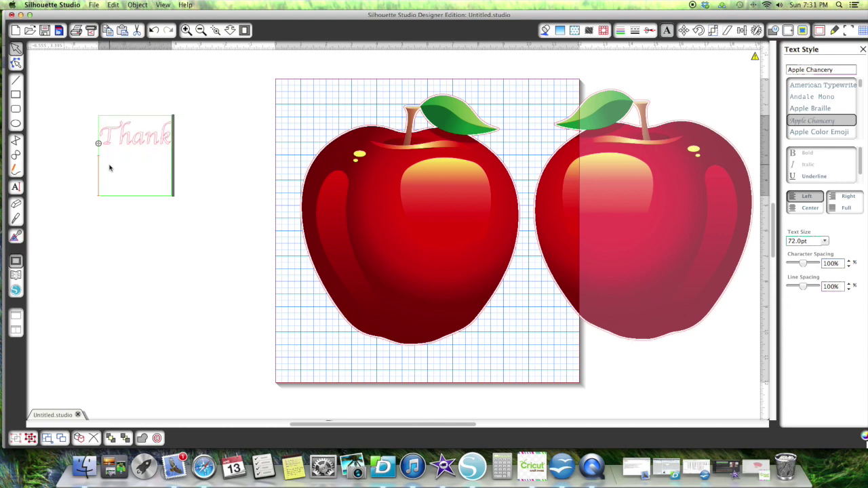
pyautogui.write('You')
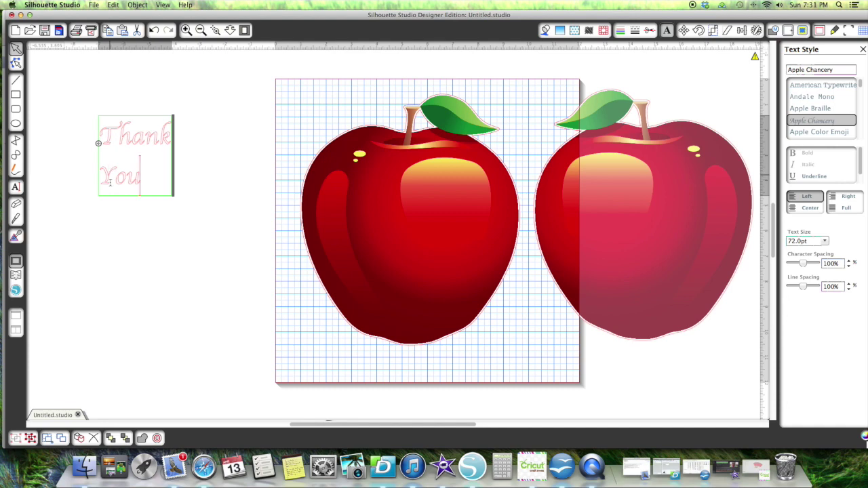
pyautogui.click(806, 209)
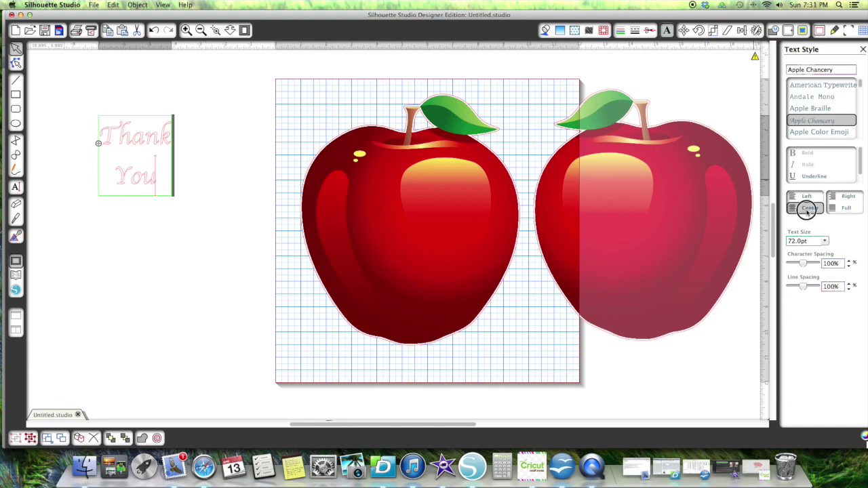
pyautogui.click(107, 249)
pyautogui.moveTo(78, 117); pyautogui.dragTo(204, 213)
pyautogui.click(545, 30)
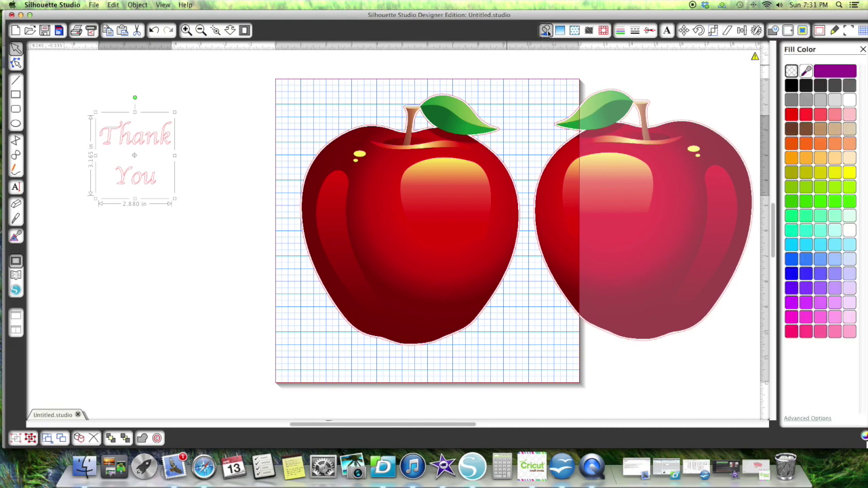
# - Give the Thank You text a white fill and white line colour
pyautogui.click(854, 102)
pyautogui.click(623, 30)
pyautogui.click(851, 102)
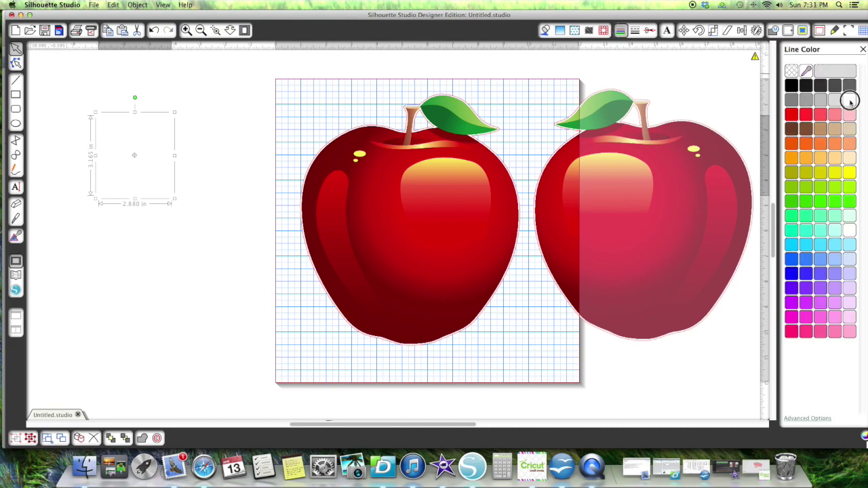
# - Move the text onto the left apple, enlarge it, and nudge both apples into place
pyautogui.click(134, 150)
pyautogui.moveTo(134, 149); pyautogui.dragTo(403, 194)
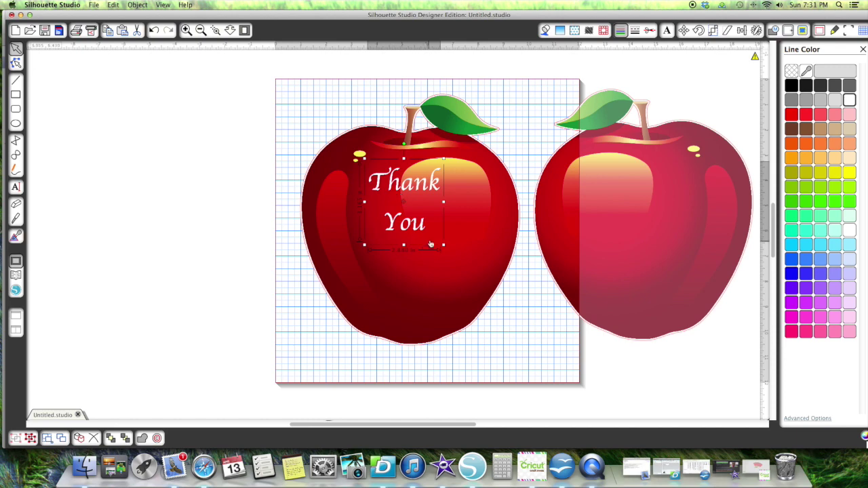
pyautogui.moveTo(445, 245); pyautogui.dragTo(494, 300)
pyautogui.moveTo(417, 196); pyautogui.dragTo(395, 206)
pyautogui.click(173, 208)
pyautogui.moveTo(605, 217); pyautogui.dragTo(604, 223)
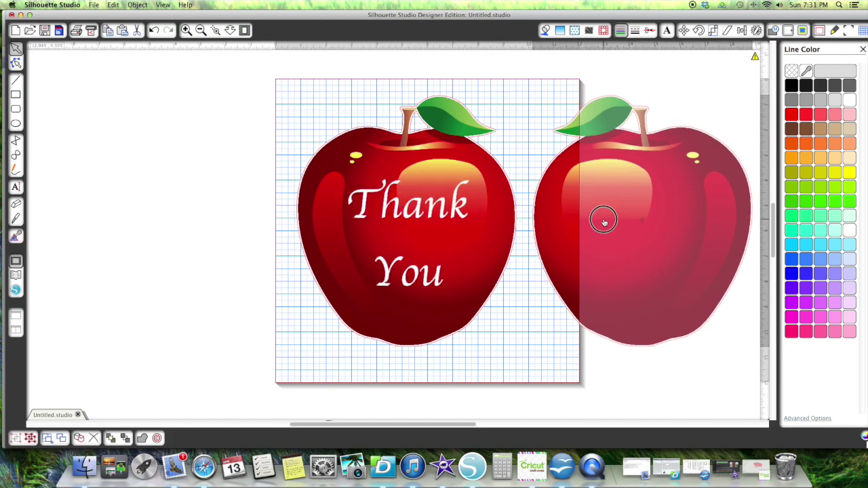
# - Duplicate the Thank You text onto the right apple, then select both apples
pyautogui.click(420, 209)
pyautogui.rightClick(420, 208)
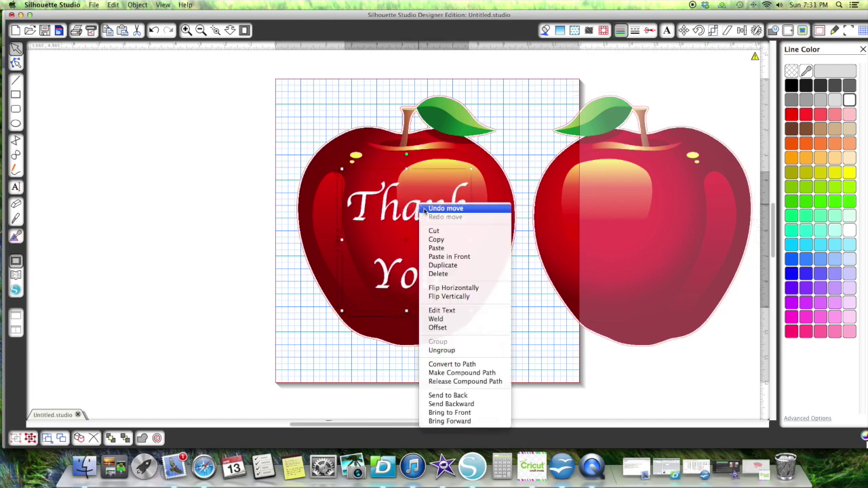
pyautogui.click(440, 270)
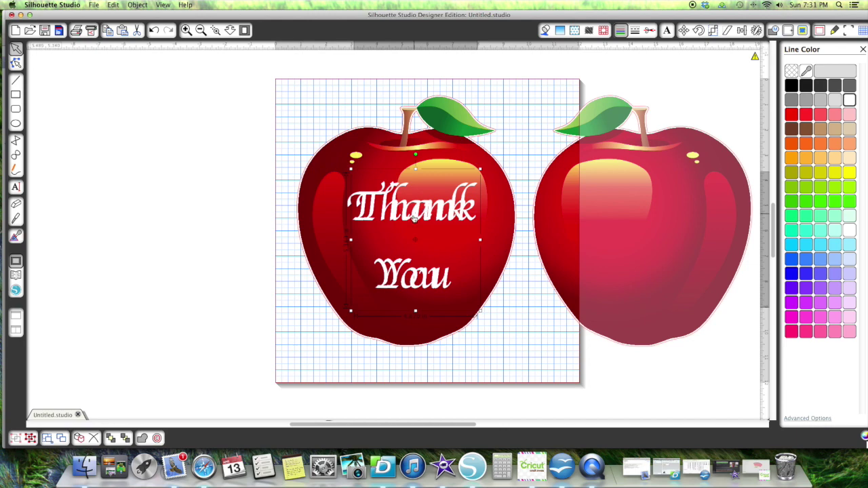
pyautogui.moveTo(414, 217); pyautogui.dragTo(646, 217)
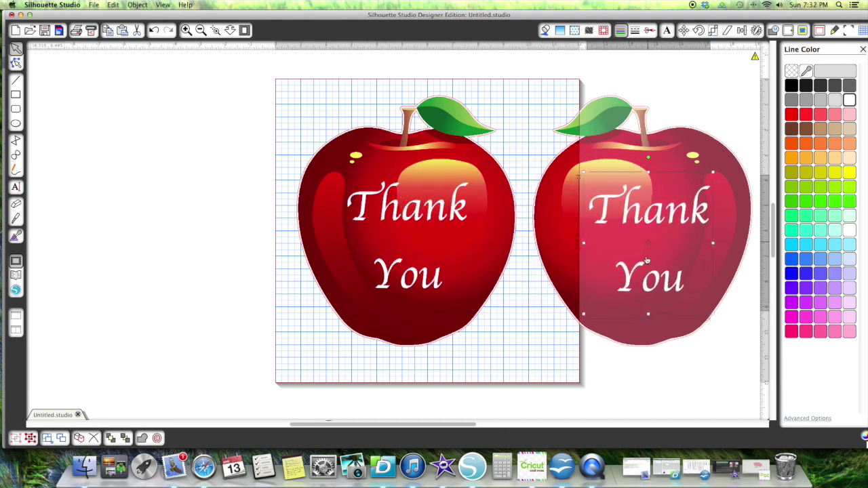
pyautogui.moveTo(317, 91); pyautogui.dragTo(738, 306)
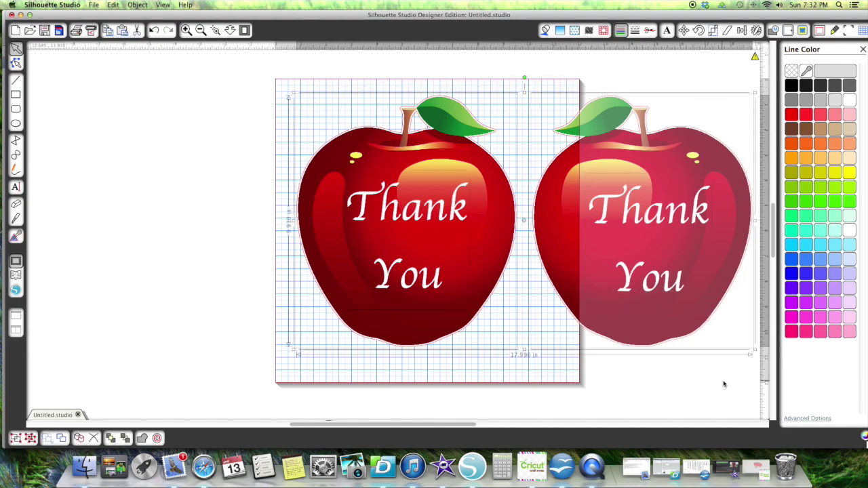
# - Zoom in, check each apple's size, and select both Thank You apples together (3.750 in wide)
pyautogui.click(498, 361)
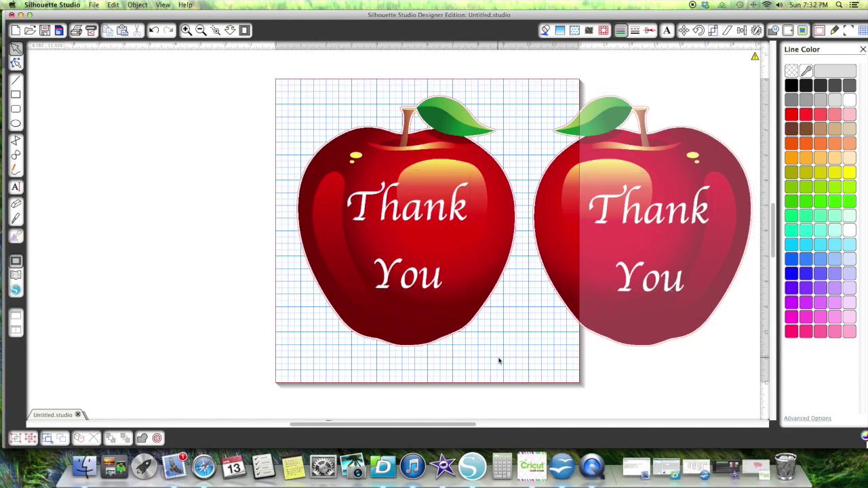
pyautogui.moveTo(287, 101); pyautogui.dragTo(341, 121)
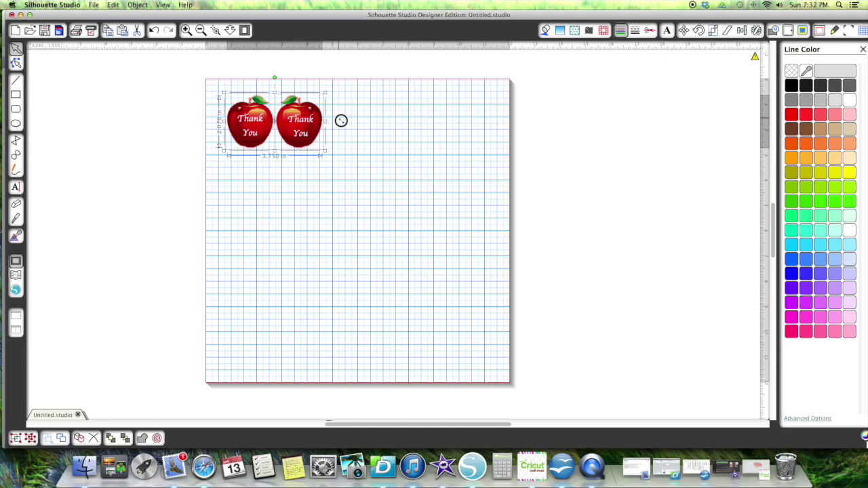
pyautogui.click(379, 150)
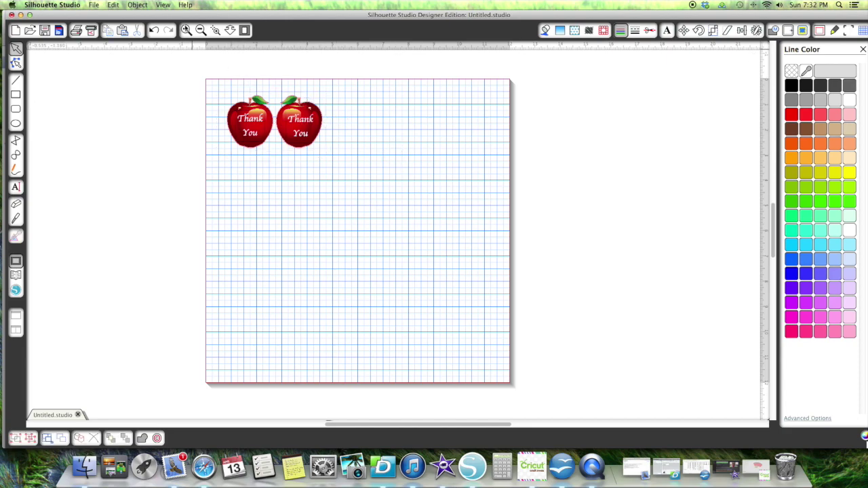
pyautogui.click(186, 30)
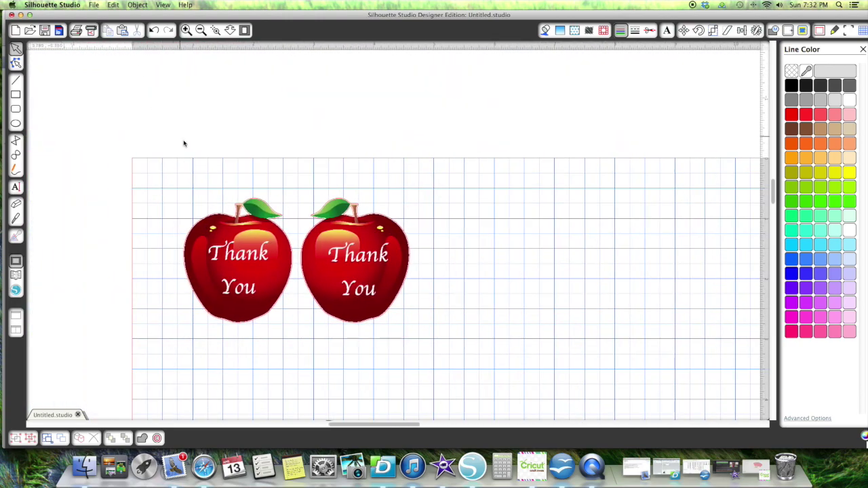
pyautogui.click(268, 207)
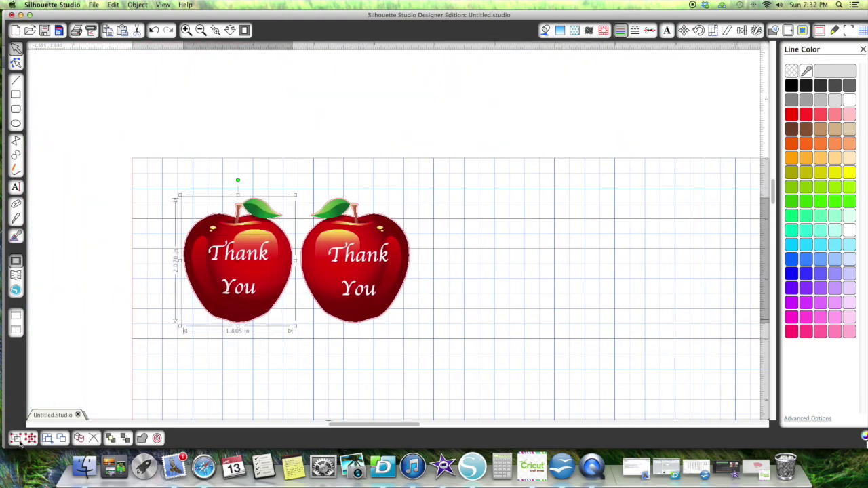
pyautogui.click(406, 270)
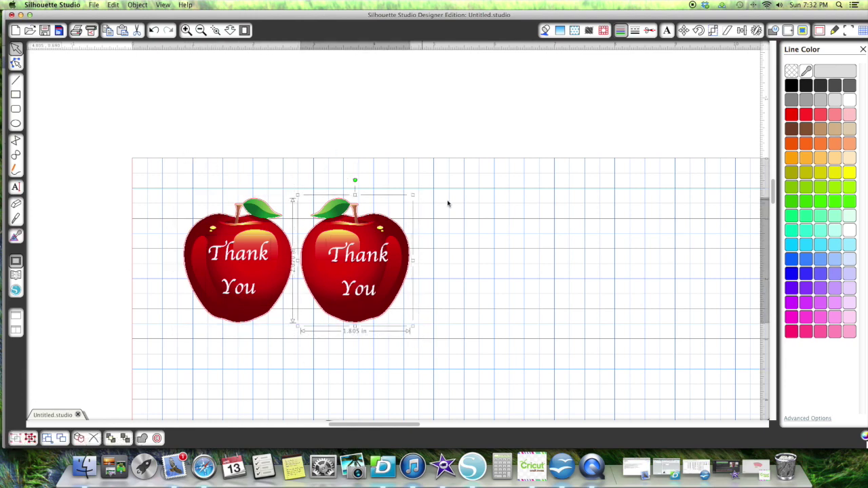
pyautogui.moveTo(153, 161); pyautogui.dragTo(452, 319)
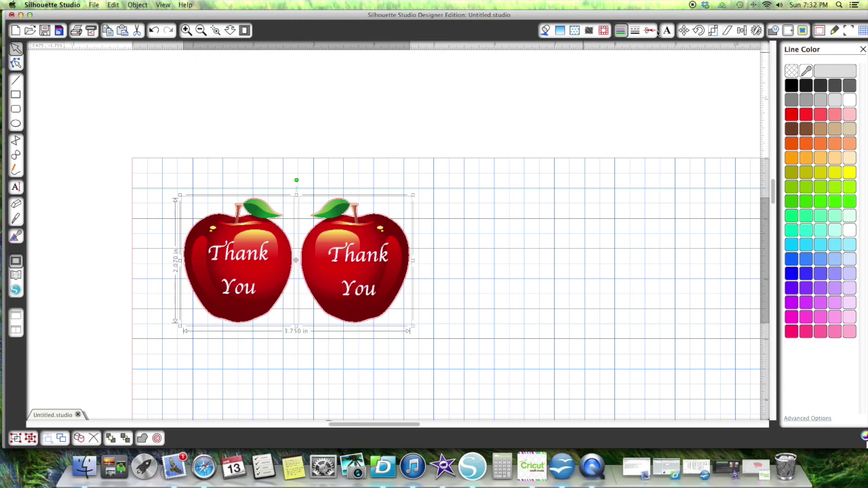
pyautogui.click(650, 31)
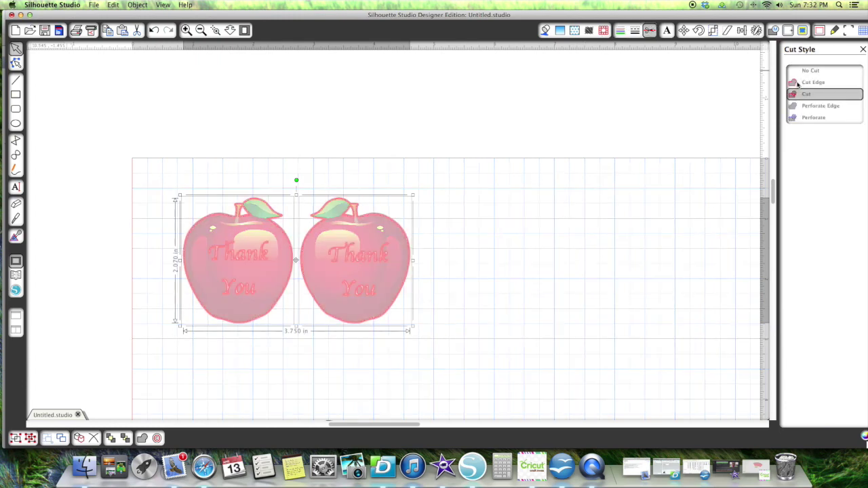
# - Set both apples to Cut Edge, close the Cut Style panel and zoom out to the whole mat
pyautogui.click(800, 83)
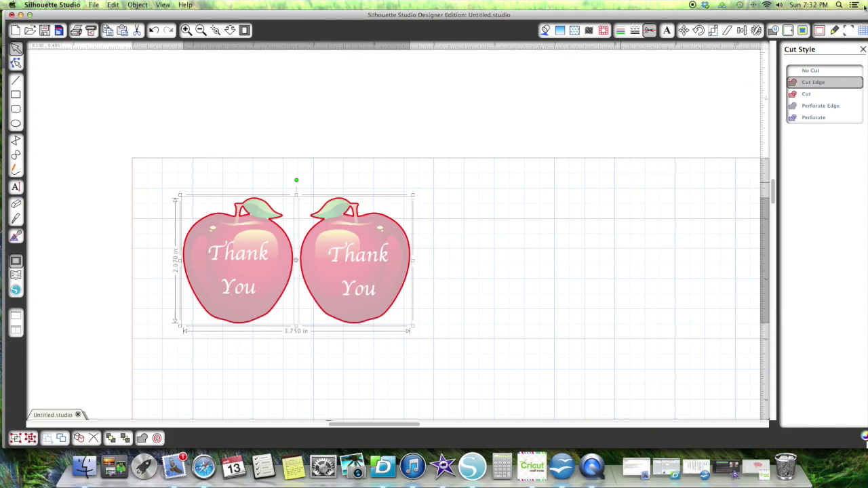
pyautogui.click(863, 49)
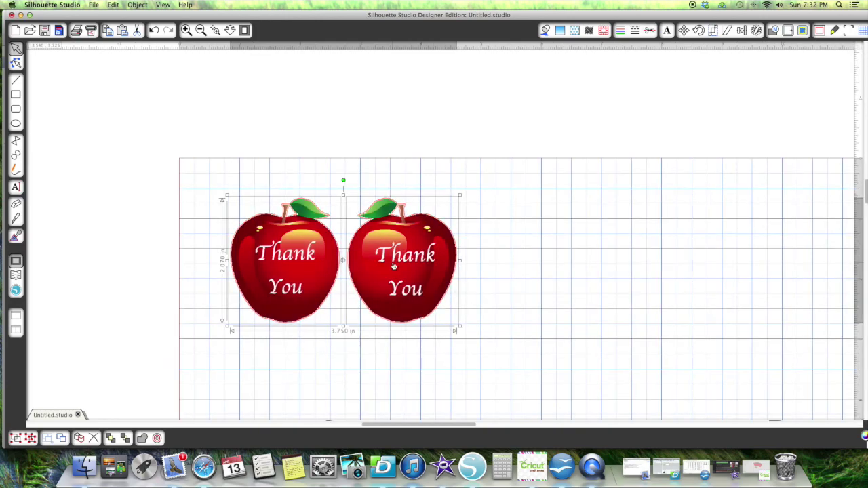
pyautogui.click(201, 30)
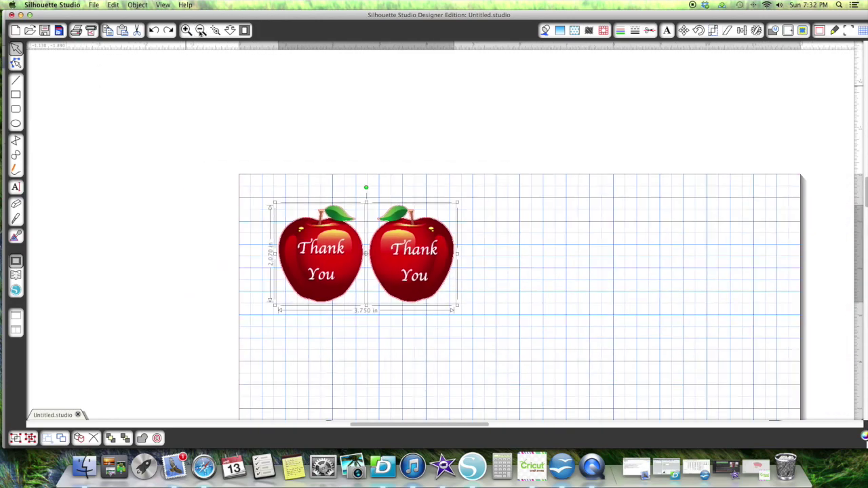
pyautogui.scroll(-2, 520, 216)
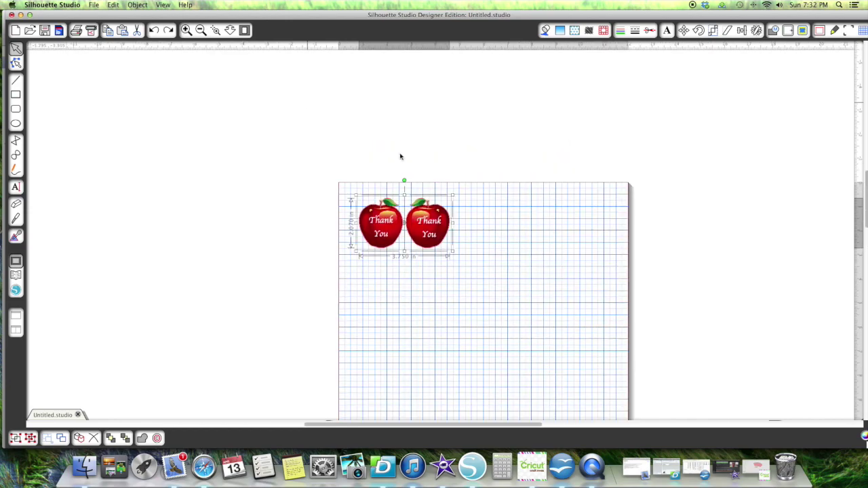
pyautogui.scroll(-5, 400, 157)
# - Move both Thank You apples off the mat to the left
pyautogui.click(345, 103)
pyautogui.moveTo(345, 103); pyautogui.dragTo(450, 159)
pyautogui.moveTo(407, 140); pyautogui.dragTo(214, 121)
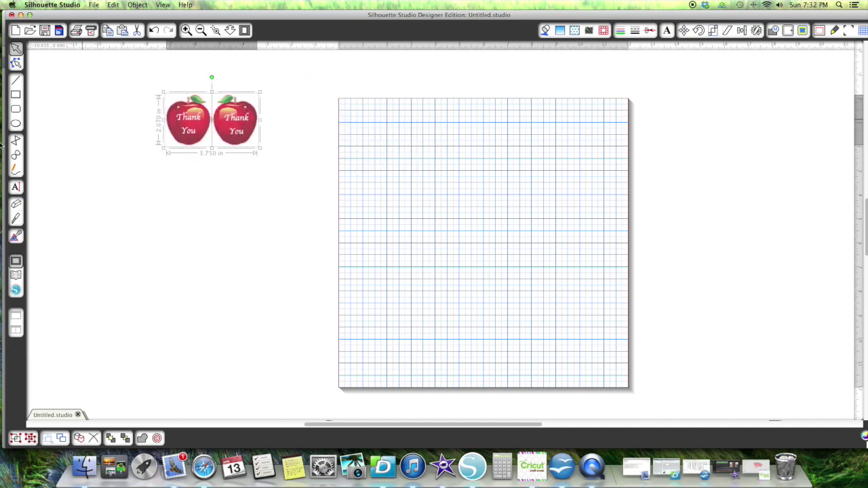
pyautogui.click(16, 275)
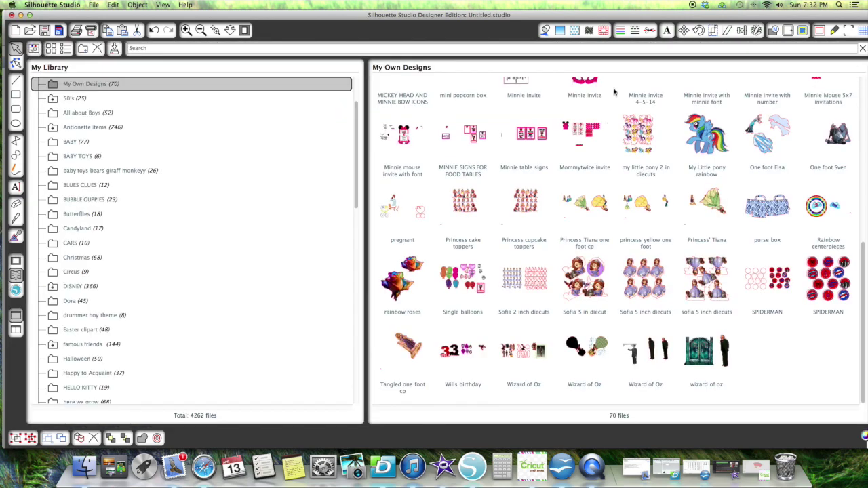
pyautogui.click(863, 48)
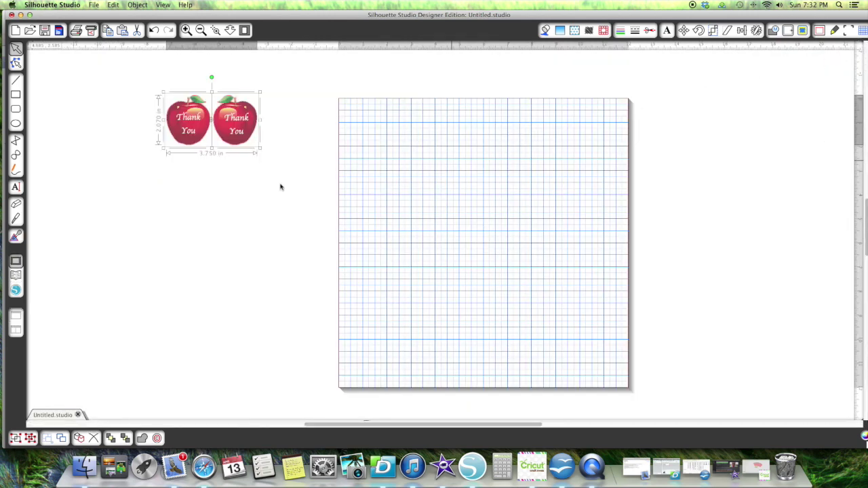
# - Draw a rectangle over the whole mat and sample the apple's red with the eyedropper
pyautogui.click(15, 95)
pyautogui.moveTo(340, 106); pyautogui.dragTo(620, 377)
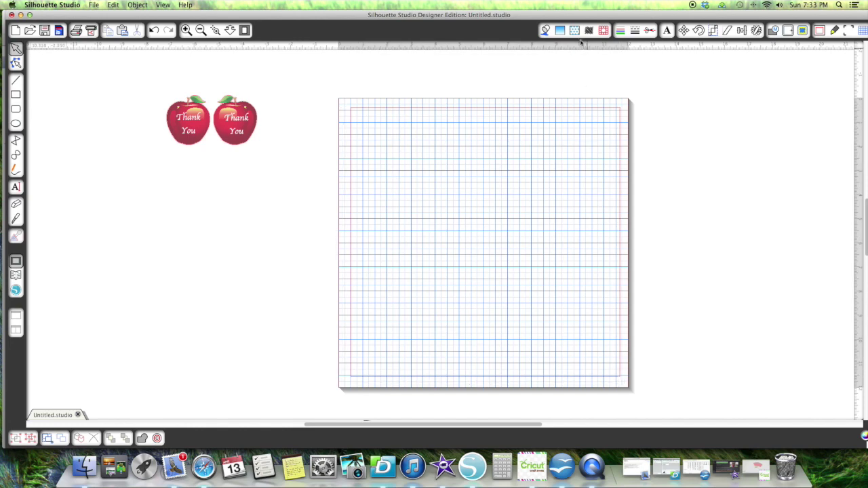
pyautogui.click(547, 29)
pyautogui.click(806, 71)
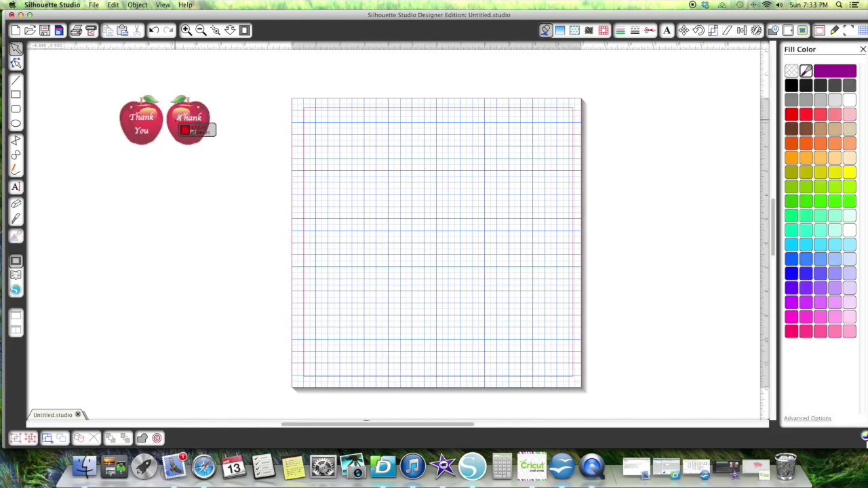
pyautogui.click(177, 123)
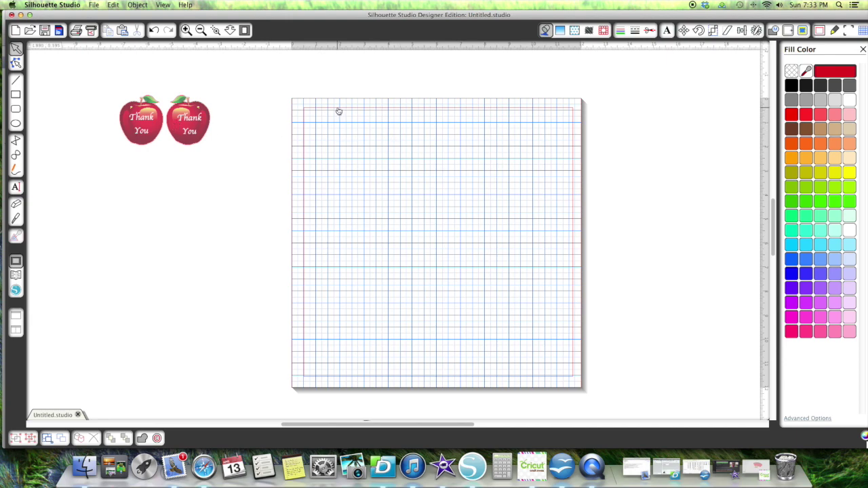
# - Fill the mat rectangle with the sampled red, align it, and select the right apple
pyautogui.click(339, 111)
pyautogui.click(835, 72)
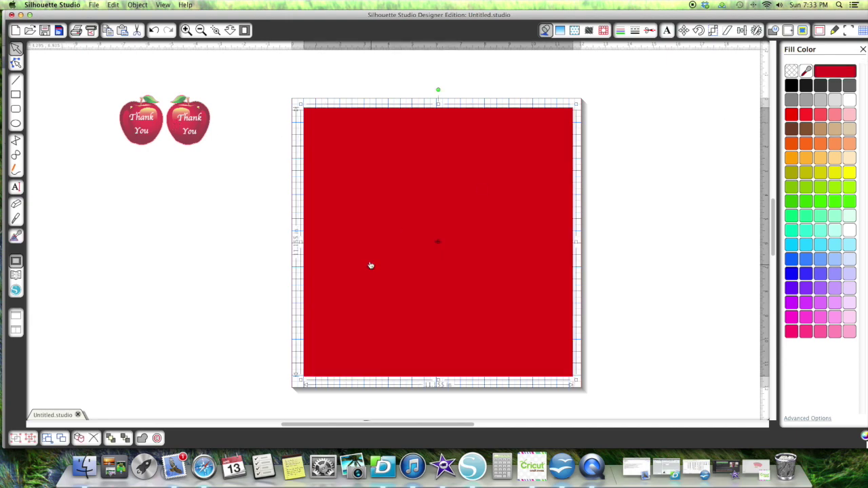
pyautogui.moveTo(471, 256); pyautogui.dragTo(462, 250)
pyautogui.moveTo(484, 211); pyautogui.dragTo(479, 212)
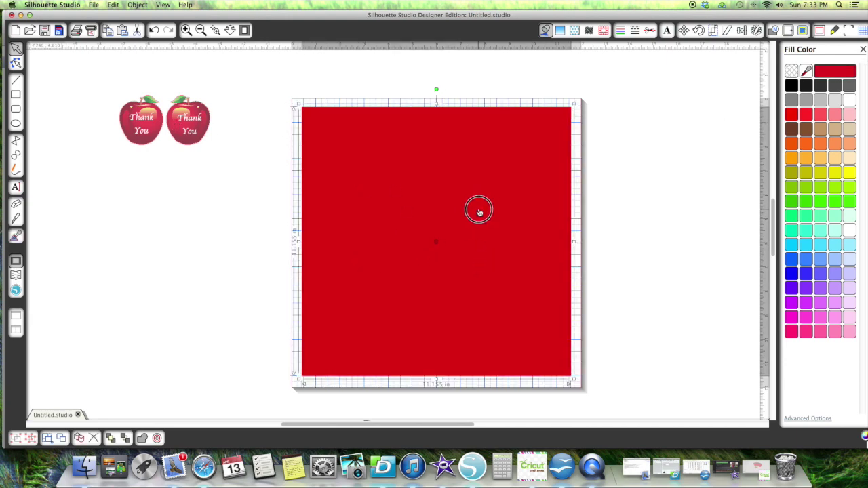
pyautogui.click(198, 136)
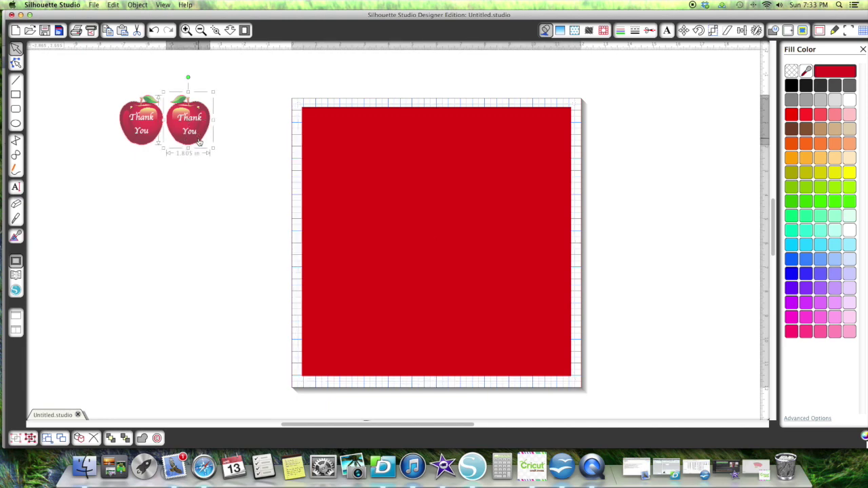
pyautogui.click(157, 439)
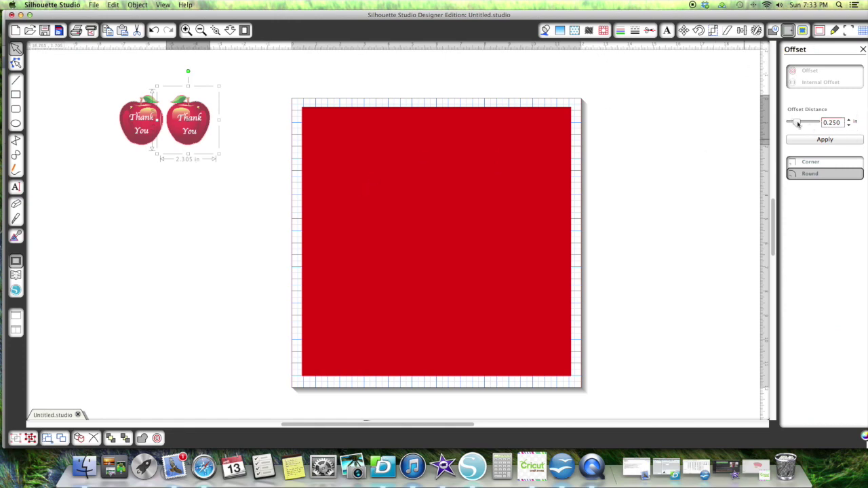
# - Apply a 0.000 in offset to the apple, stack the apples vertically, and select the outline
pyautogui.moveTo(798, 123); pyautogui.dragTo(786, 123)
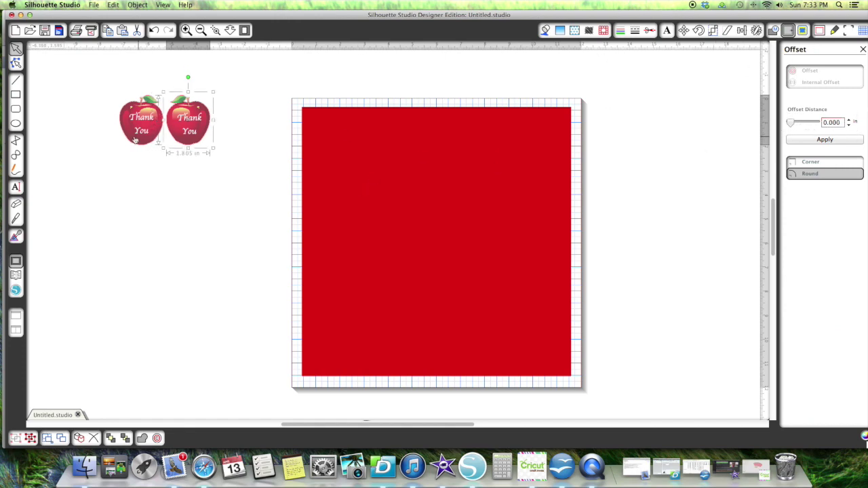
pyautogui.moveTo(194, 133); pyautogui.dragTo(148, 189)
pyautogui.moveTo(210, 77); pyautogui.dragTo(165, 156)
pyautogui.click(229, 152)
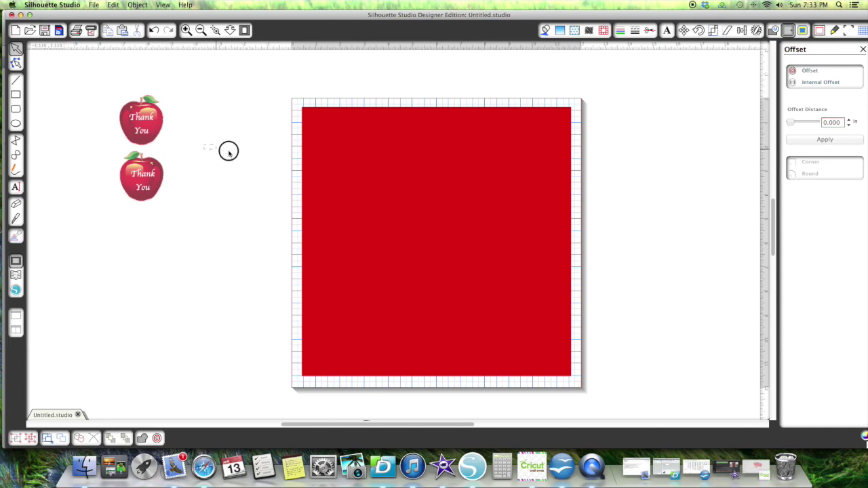
pyautogui.moveTo(217, 78); pyautogui.dragTo(200, 152)
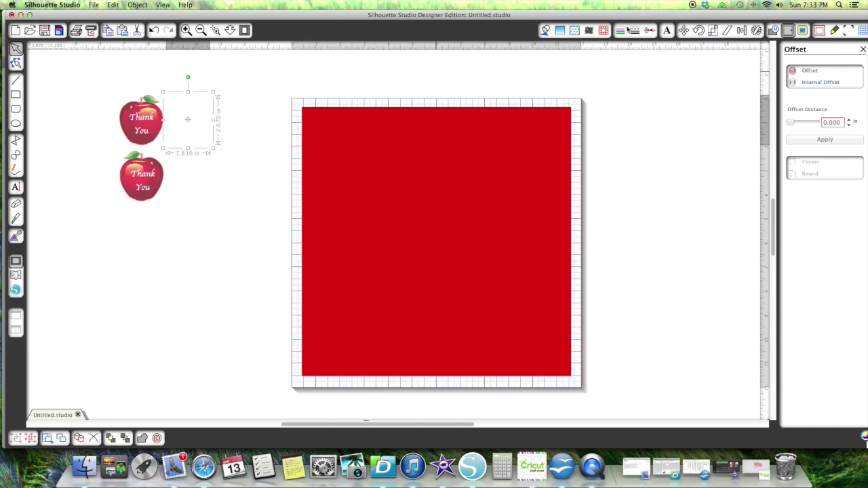
# - Give the apple outline a black line, bring it to front, and place it at the red sheet's top-left corner
pyautogui.click(621, 30)
pyautogui.click(792, 86)
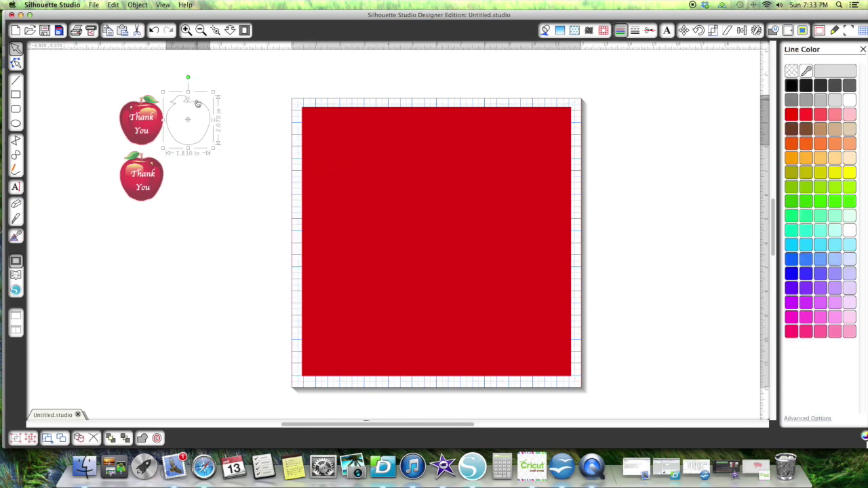
pyautogui.moveTo(195, 100); pyautogui.dragTo(250, 116)
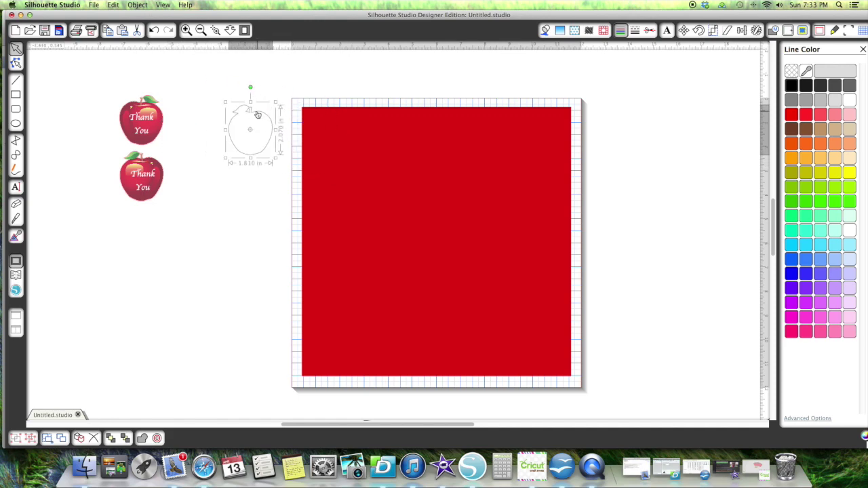
pyautogui.rightClick(257, 113)
pyautogui.click(288, 302)
pyautogui.moveTo(252, 112); pyautogui.dragTo(335, 122)
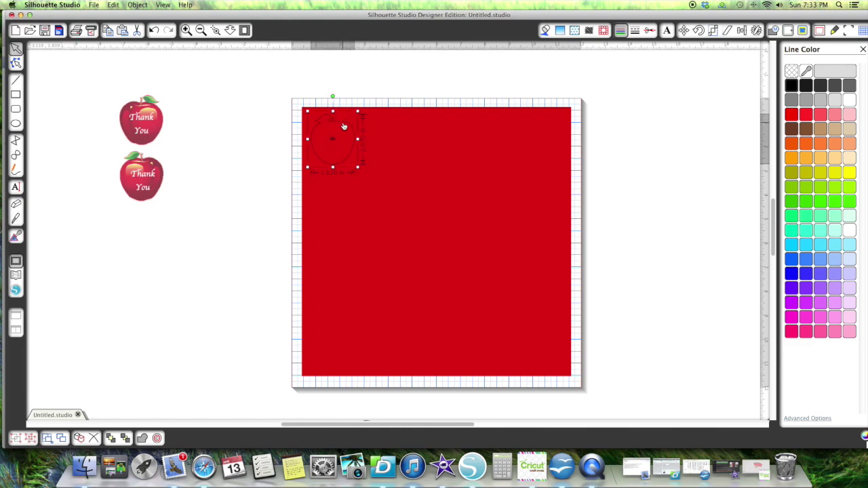
# - Duplicate the red sheet, then delete the extra copy
pyautogui.rightClick(344, 126)
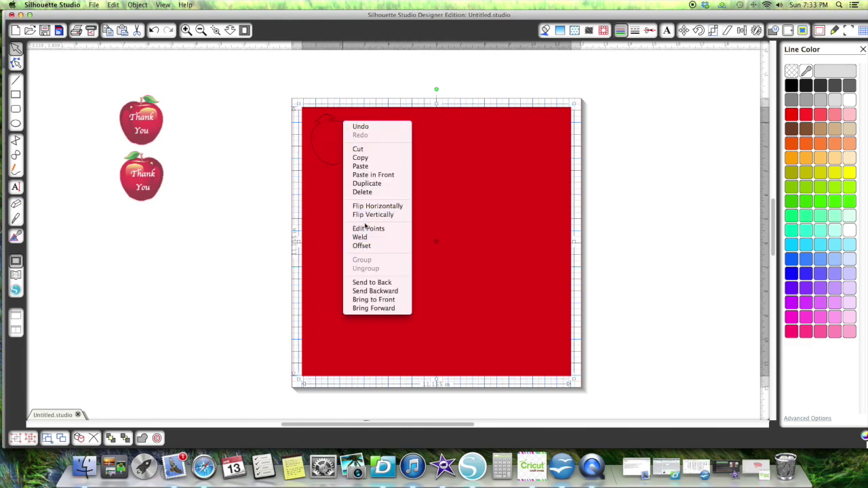
pyautogui.click(366, 183)
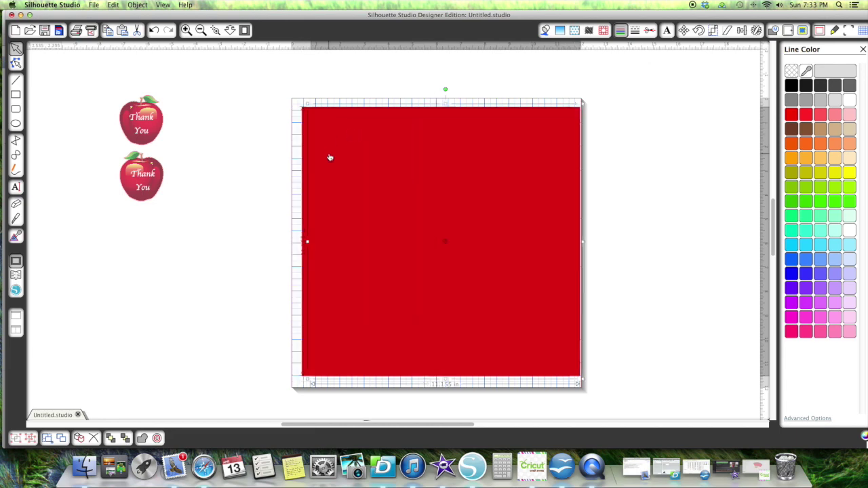
pyautogui.moveTo(363, 151); pyautogui.dragTo(445, 196)
pyautogui.rightClick(472, 201)
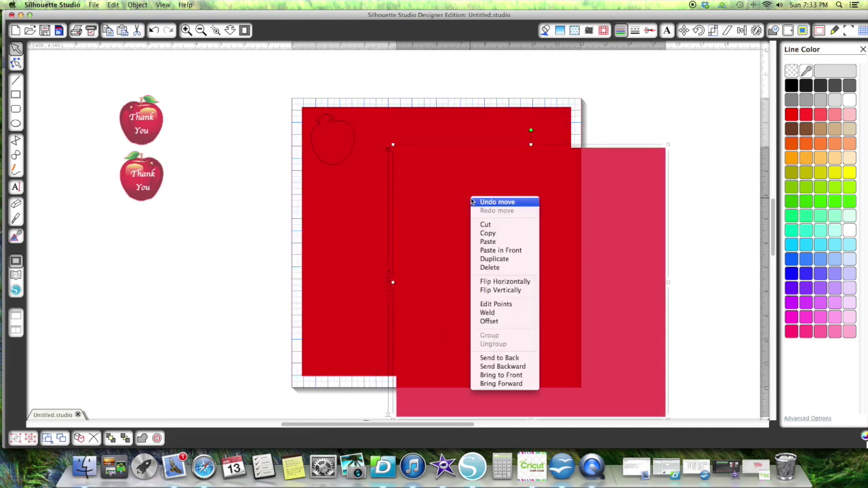
pyautogui.click(485, 224)
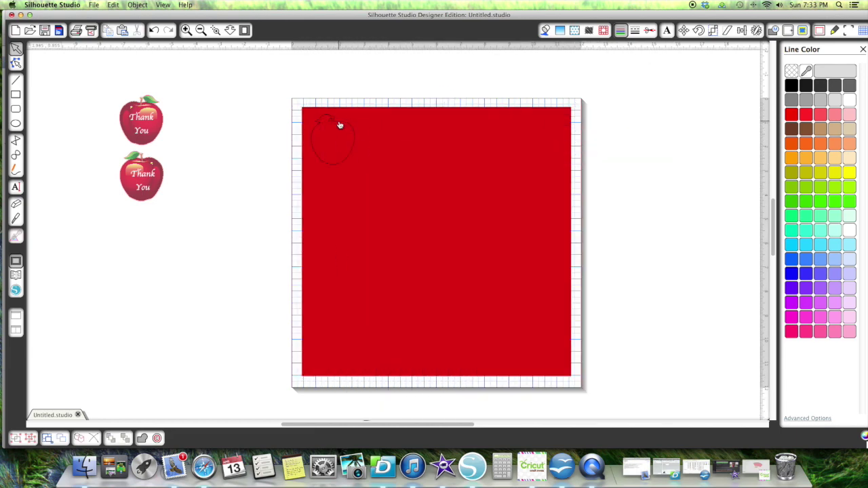
pyautogui.click(338, 125)
# - Duplicate the apple outline, move the copy to the right and flip it
pyautogui.click(335, 124)
pyautogui.rightClick(335, 124)
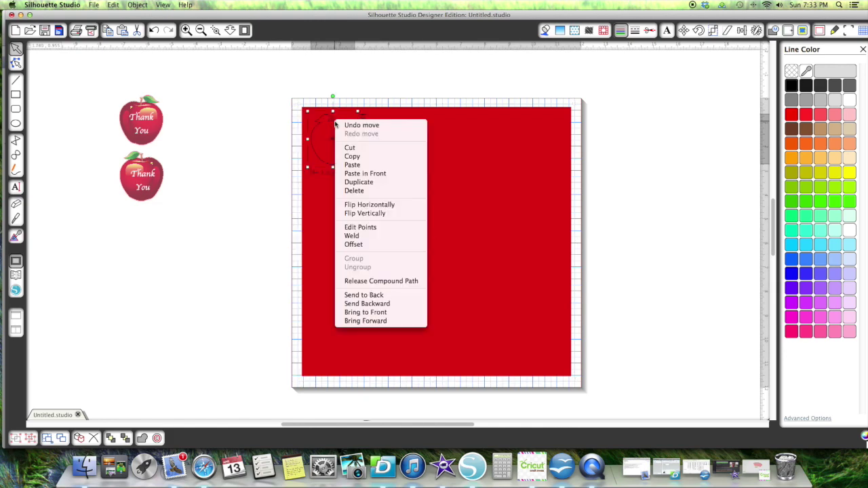
pyautogui.click(356, 180)
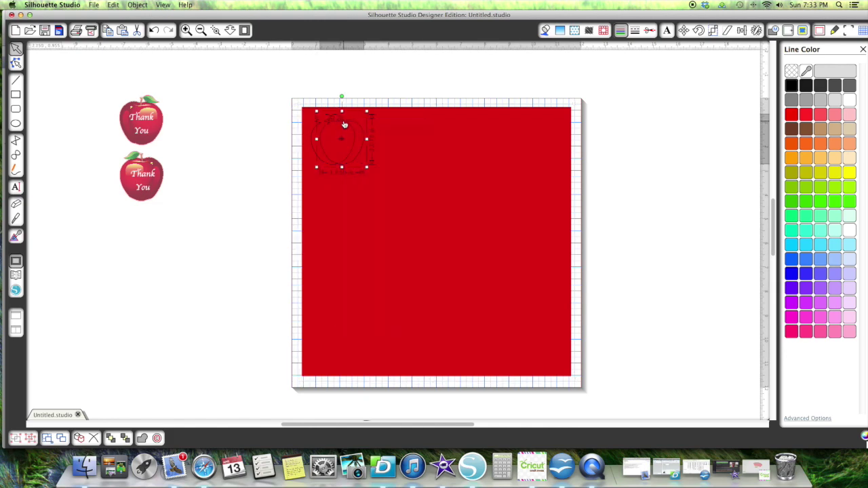
pyautogui.moveTo(344, 125); pyautogui.dragTo(397, 126)
pyautogui.rightClick(397, 125)
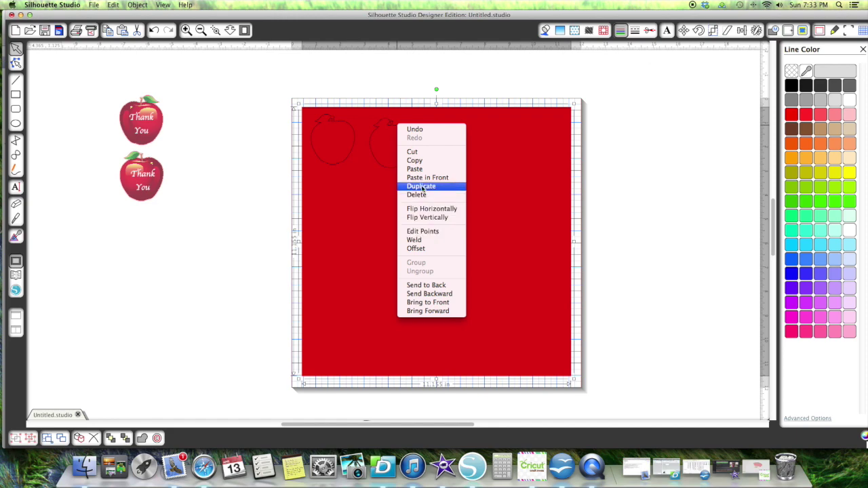
pyautogui.click(421, 210)
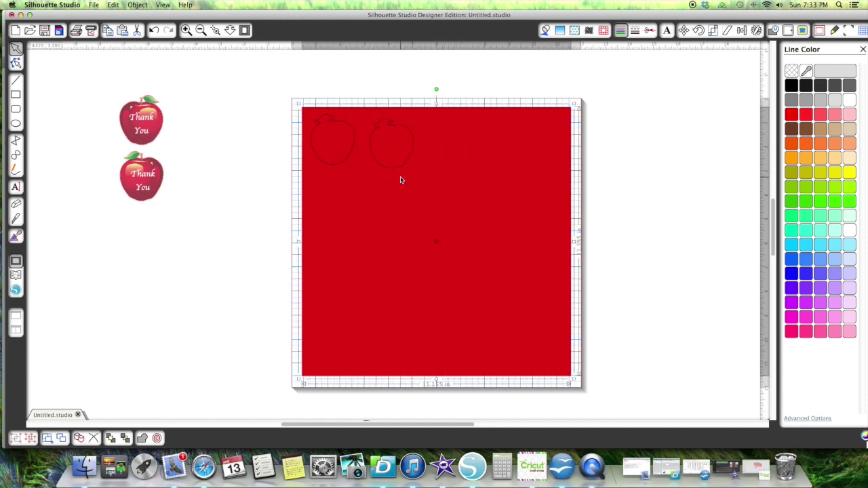
# - Mirror the second apple outline horizontally and nudge it left beside the first
pyautogui.click(390, 123)
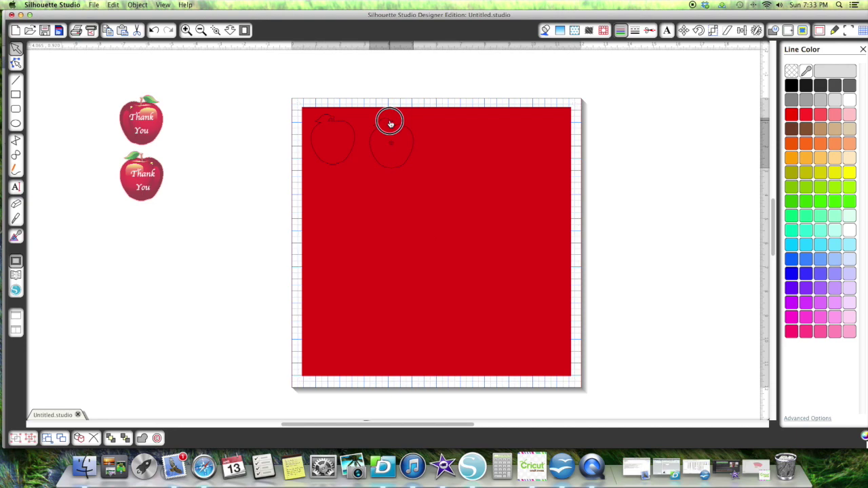
pyautogui.rightClick(404, 151)
pyautogui.click(392, 129)
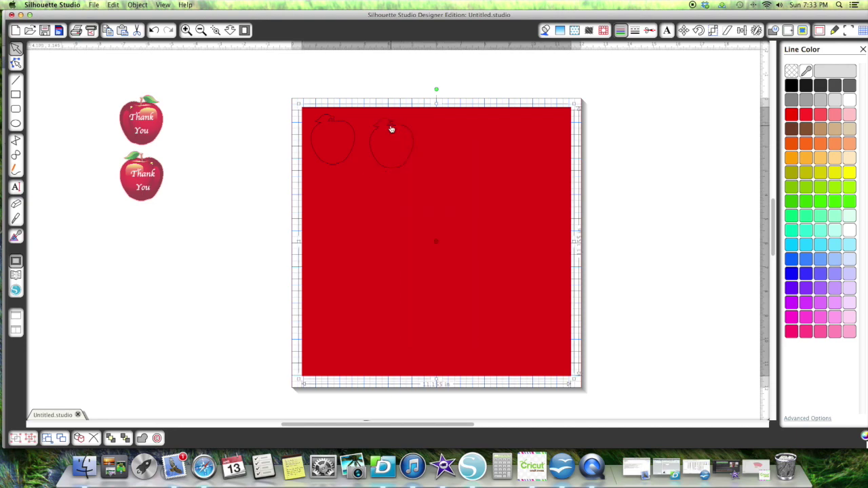
pyautogui.click(392, 129)
pyautogui.rightClick(393, 130)
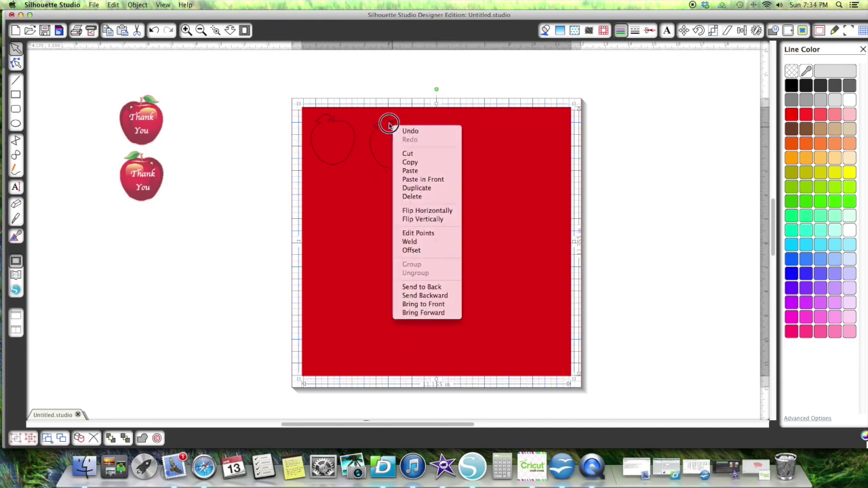
pyautogui.click(389, 126)
pyautogui.rightClick(391, 128)
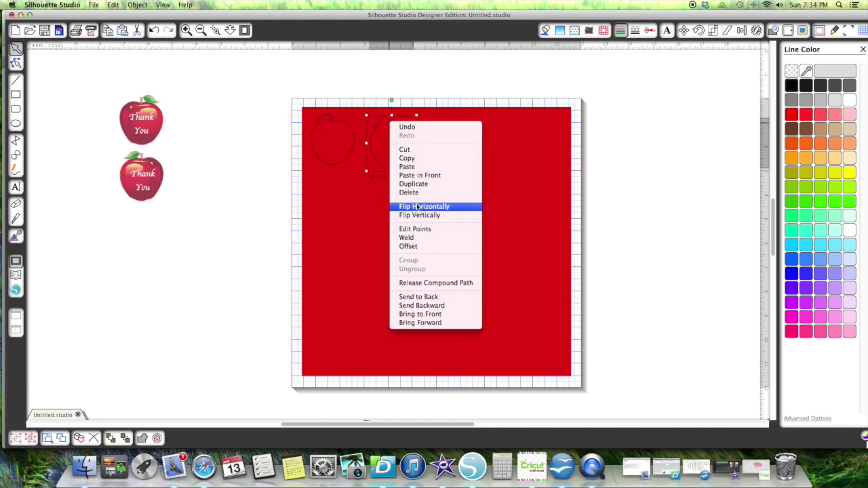
pyautogui.click(418, 206)
pyautogui.click(390, 126)
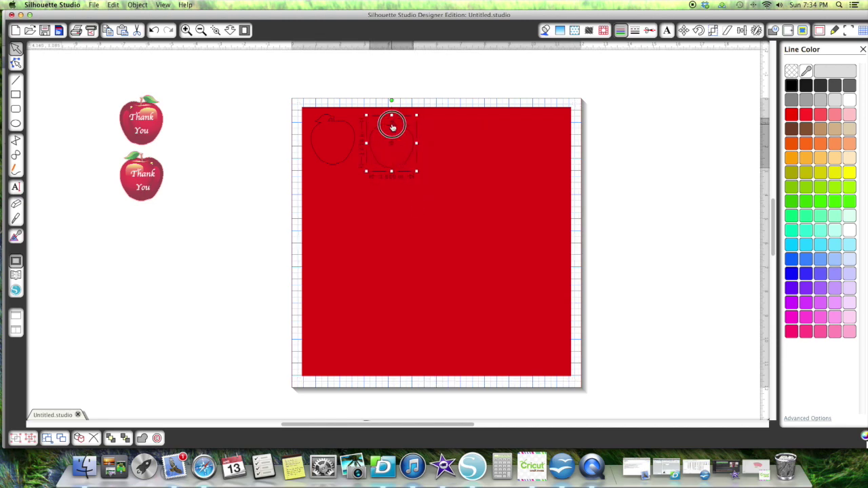
pyautogui.click(403, 123)
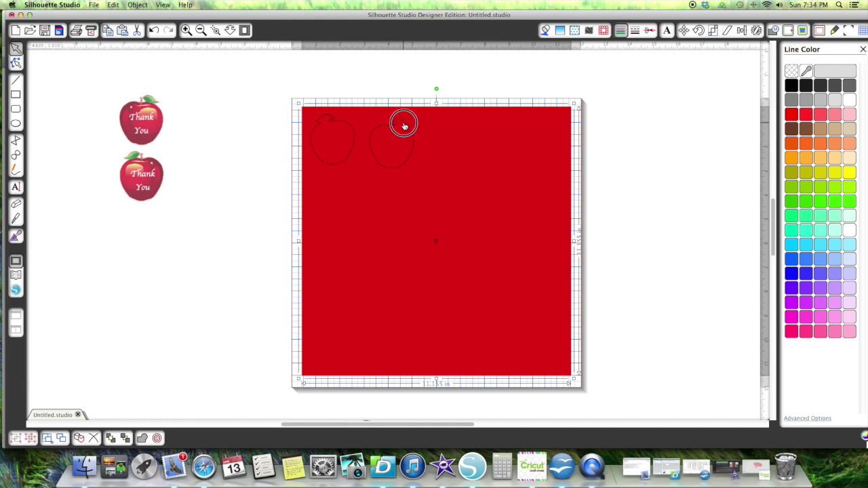
pyautogui.moveTo(389, 167); pyautogui.dragTo(380, 168)
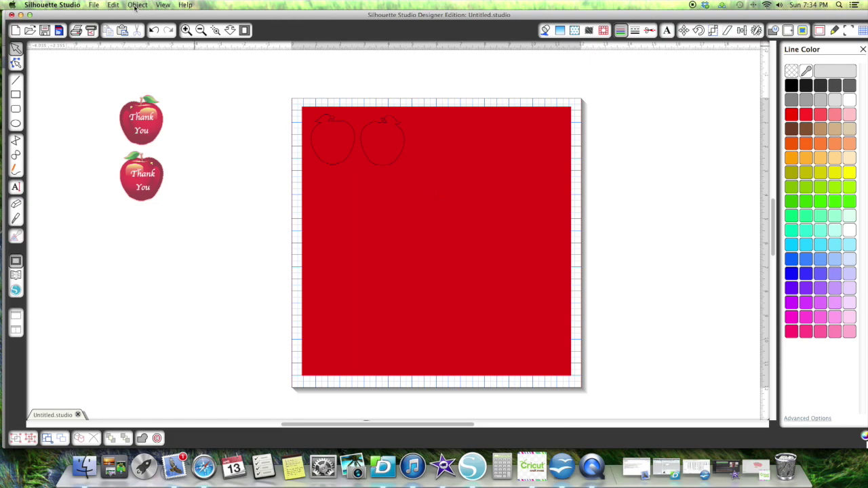
# - Fill the page with copies of the selection and move the red sheet off the mat to the right
pyautogui.click(137, 5)
pyautogui.moveTo(154, 59)
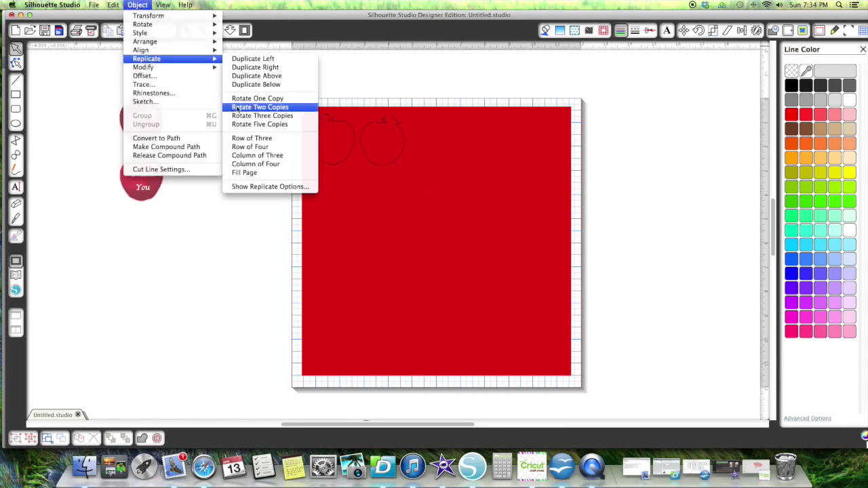
pyautogui.click(245, 173)
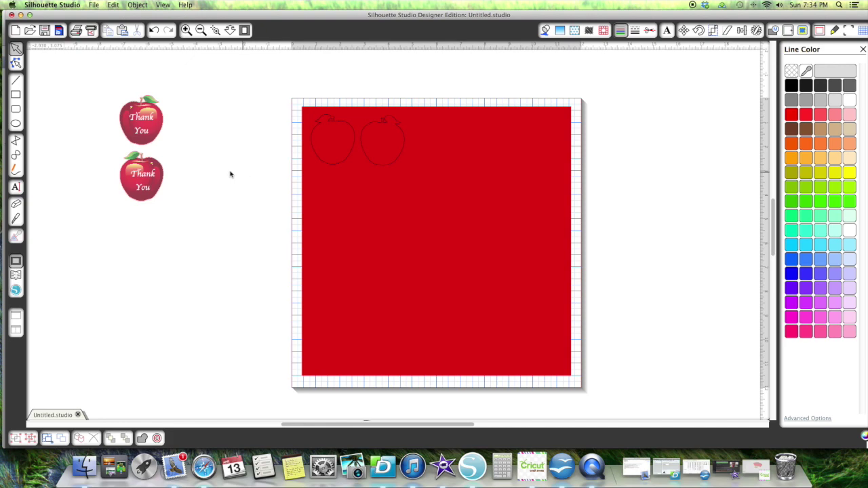
pyautogui.click(378, 125)
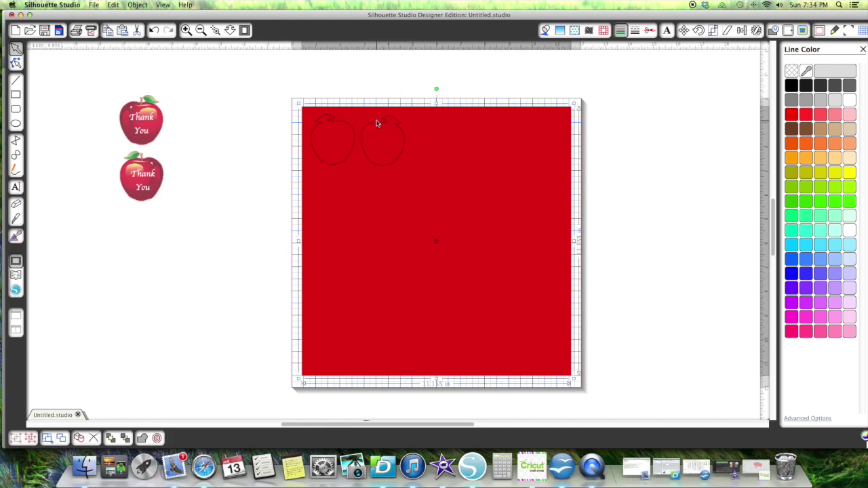
pyautogui.moveTo(351, 124); pyautogui.dragTo(565, 121)
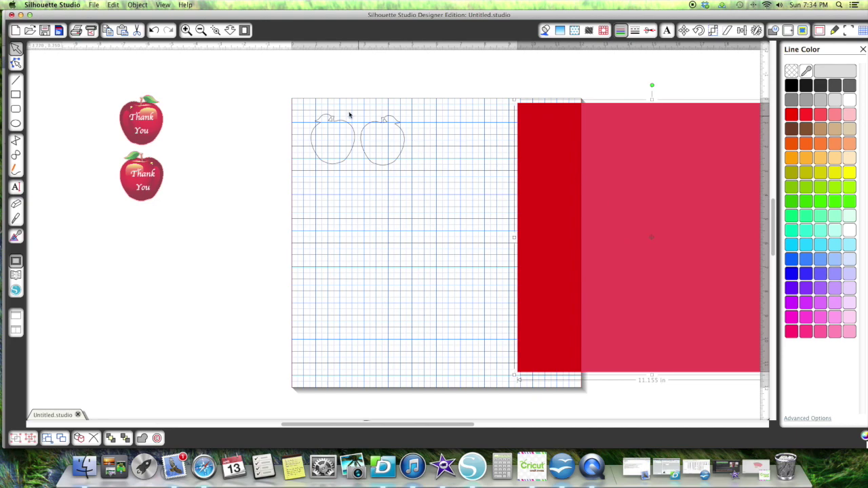
# - Group both apple outlines, Fill Page with copies of the pair, and select the right-hand columns
pyautogui.moveTo(282, 90); pyautogui.dragTo(430, 225)
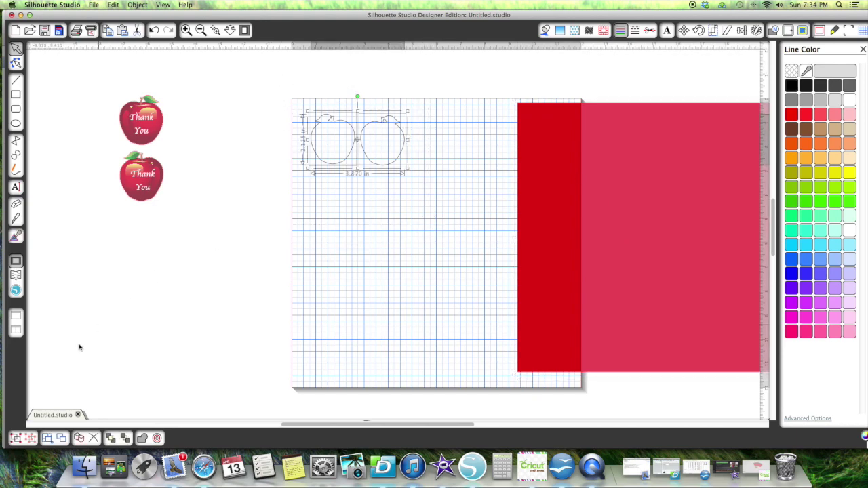
pyautogui.click(16, 437)
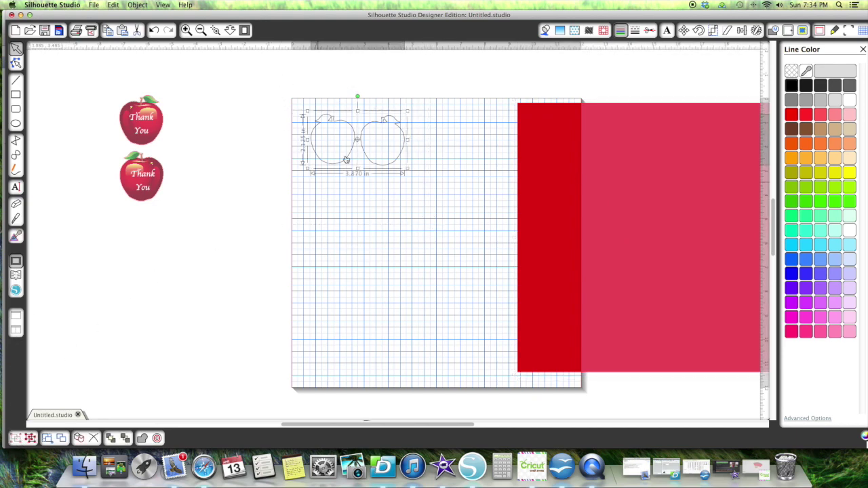
pyautogui.click(134, 5)
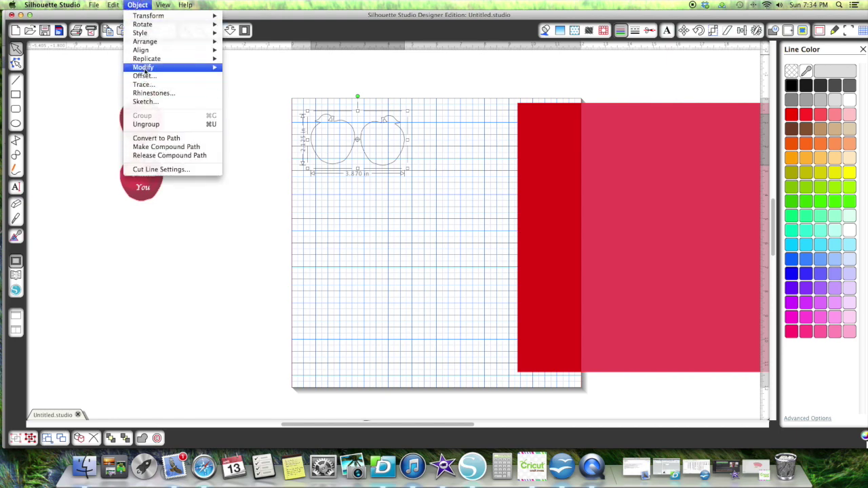
pyautogui.moveTo(163, 58)
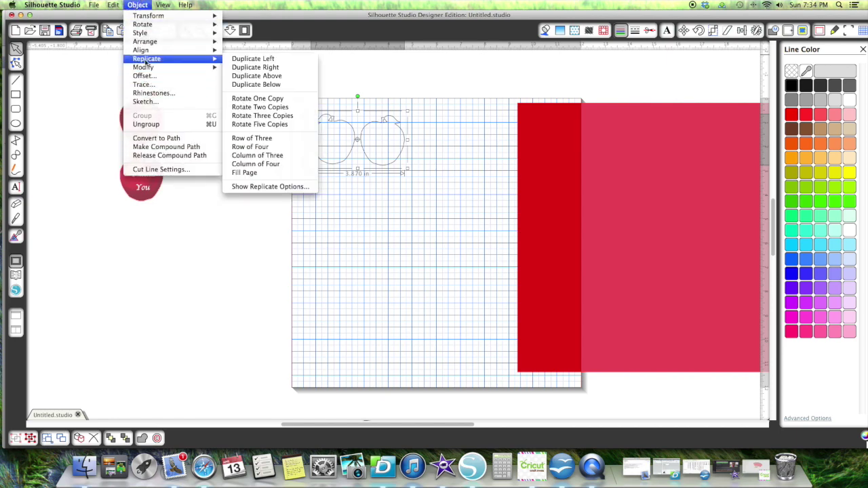
pyautogui.click(244, 172)
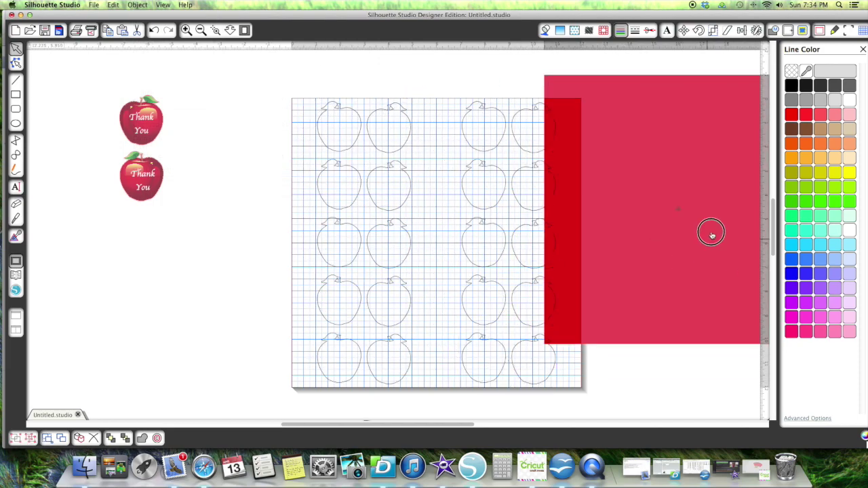
pyautogui.hscroll(2, 712, 232)
pyautogui.moveTo(413, 95); pyautogui.dragTo(537, 368)
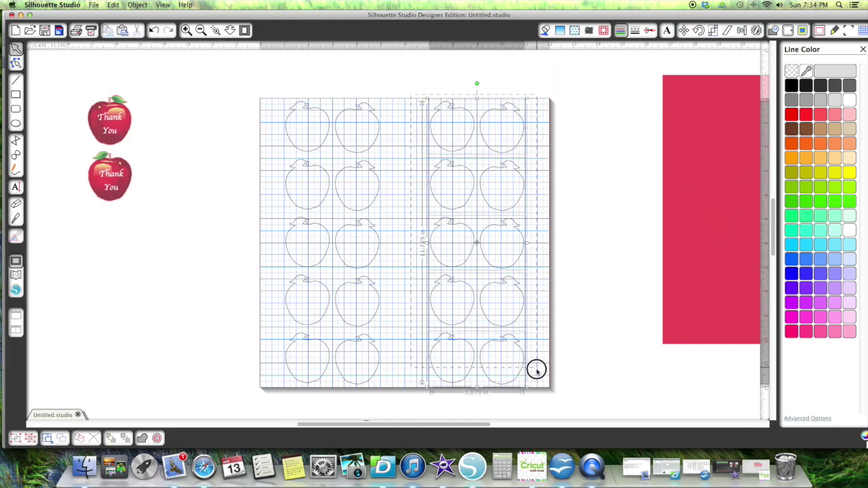
# - Shift the right two apple columns left to even out the grid spacing
pyautogui.moveTo(485, 369); pyautogui.dragTo(457, 370)
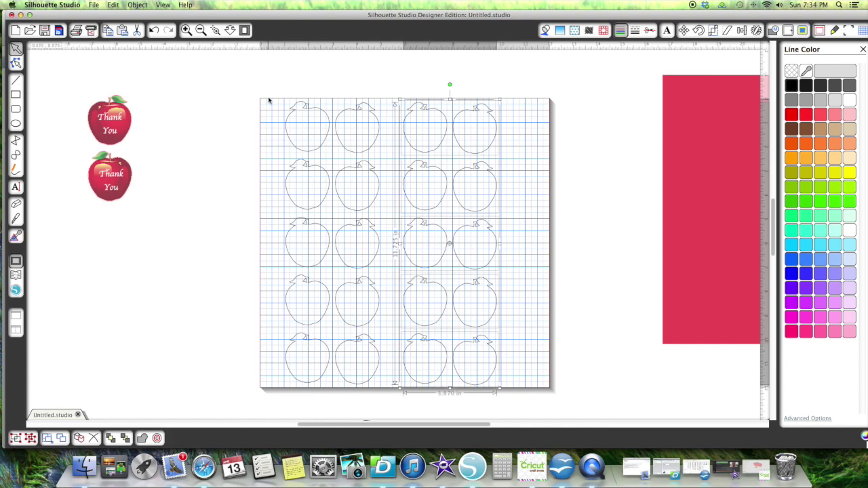
pyautogui.click(386, 175)
pyautogui.click(375, 377)
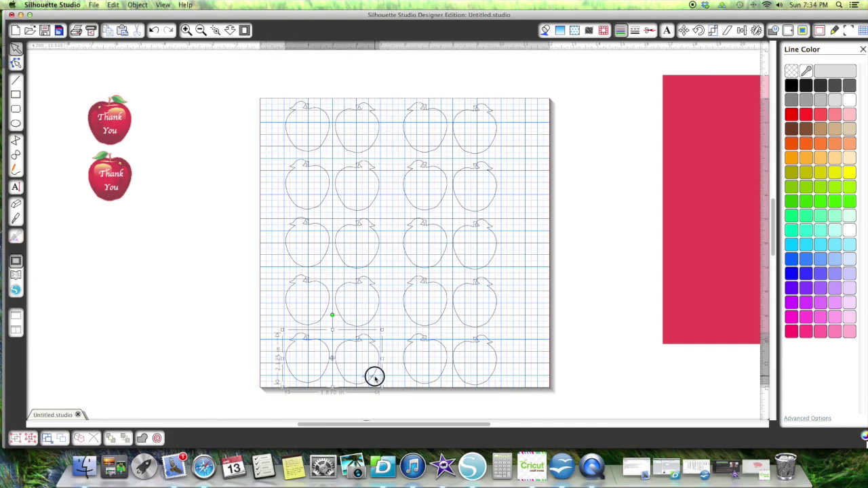
# - Enlarge the red sheet to 12.055 in square and move it off the grid to the right
pyautogui.moveTo(721, 256); pyautogui.dragTo(319, 281)
pyautogui.click(530, 343)
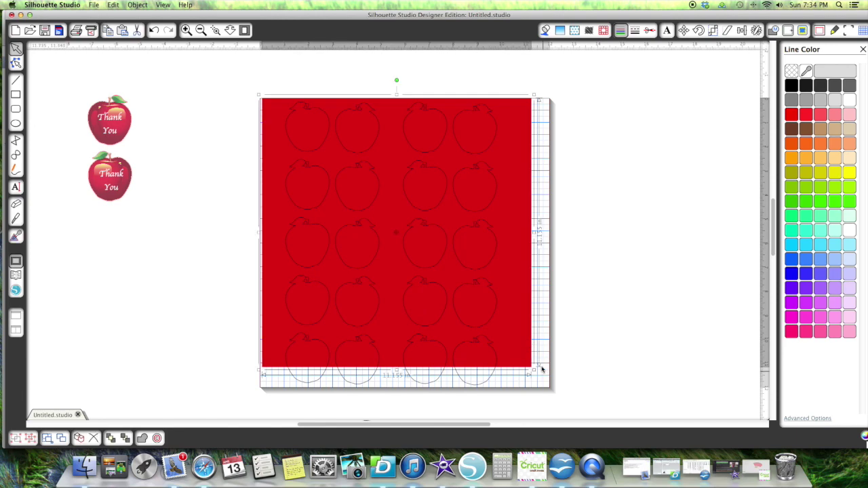
pyautogui.moveTo(535, 370); pyautogui.dragTo(550, 379)
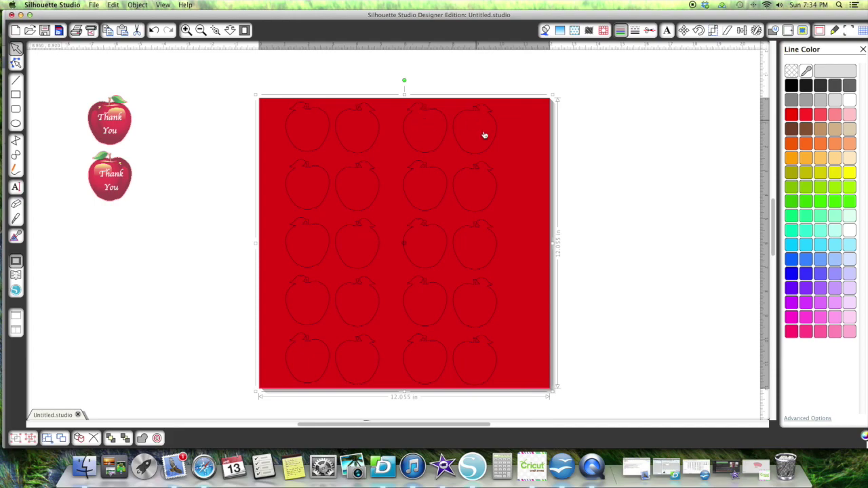
pyautogui.moveTo(484, 135); pyautogui.dragTo(821, 170)
# - Select the whole apple grid and give it Cut Edge cut lines
pyautogui.moveTo(222, 82); pyautogui.dragTo(515, 393)
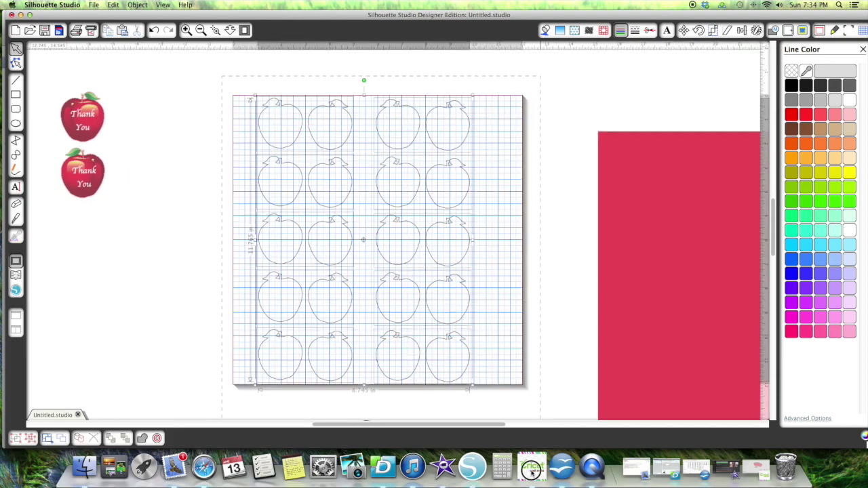
pyautogui.scroll(-2, 473, 295)
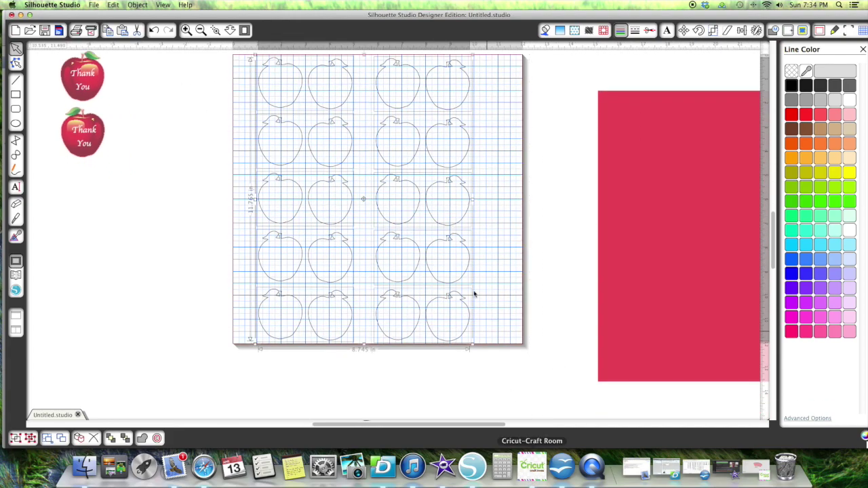
pyautogui.click(651, 32)
pyautogui.click(806, 85)
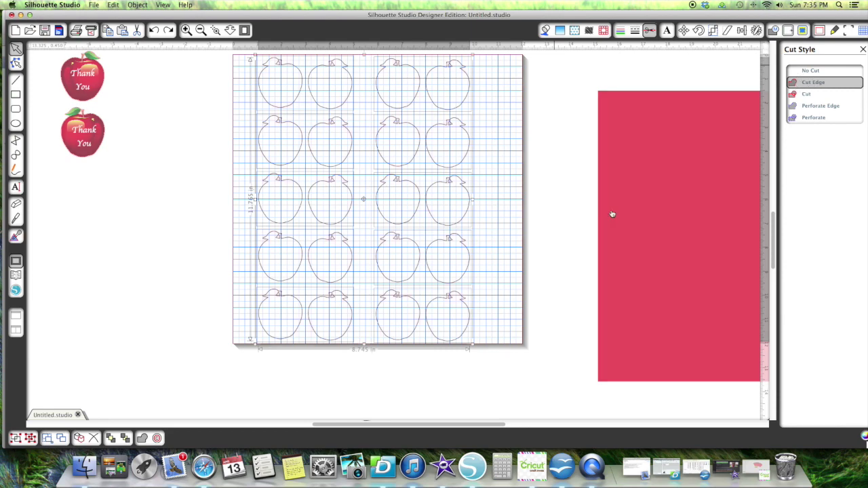
# - Ungroup the lower Thank You apple and pull its apple image and outline away from the text
pyautogui.moveTo(613, 215); pyautogui.dragTo(683, 221)
pyautogui.click(552, 181)
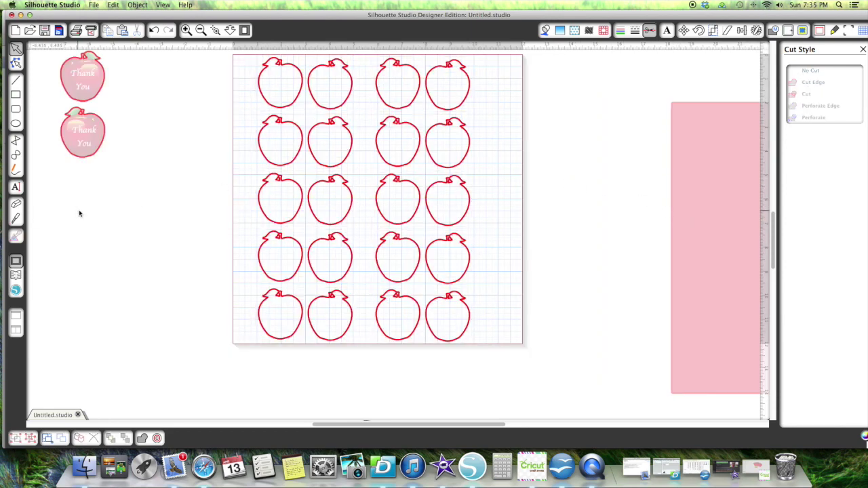
pyautogui.click(82, 125)
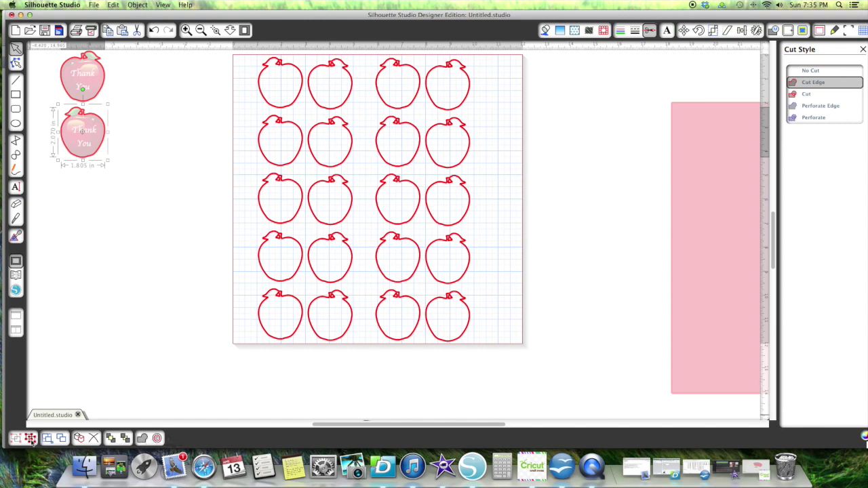
pyautogui.click(92, 168)
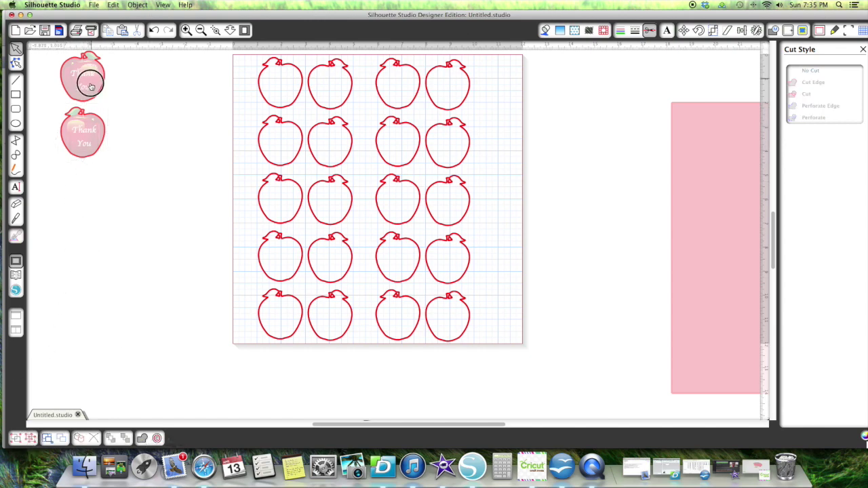
pyautogui.click(76, 132)
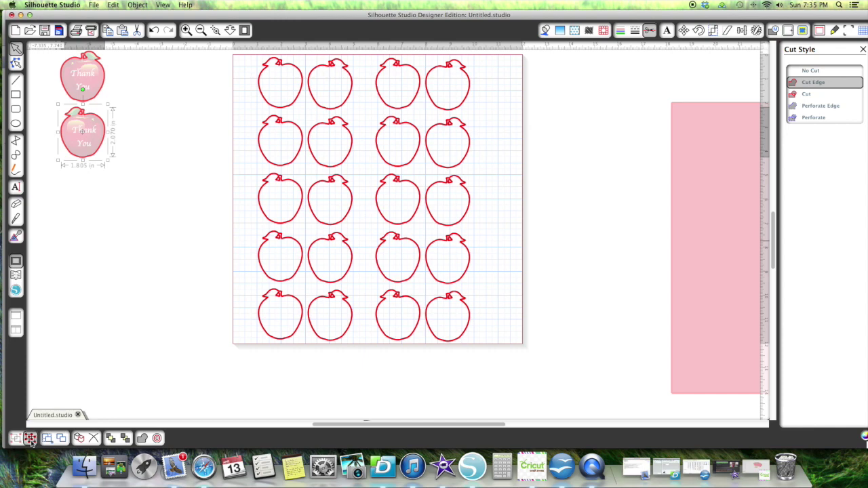
pyautogui.click(108, 148)
pyautogui.moveTo(101, 146); pyautogui.dragTo(112, 285)
pyautogui.click(73, 117)
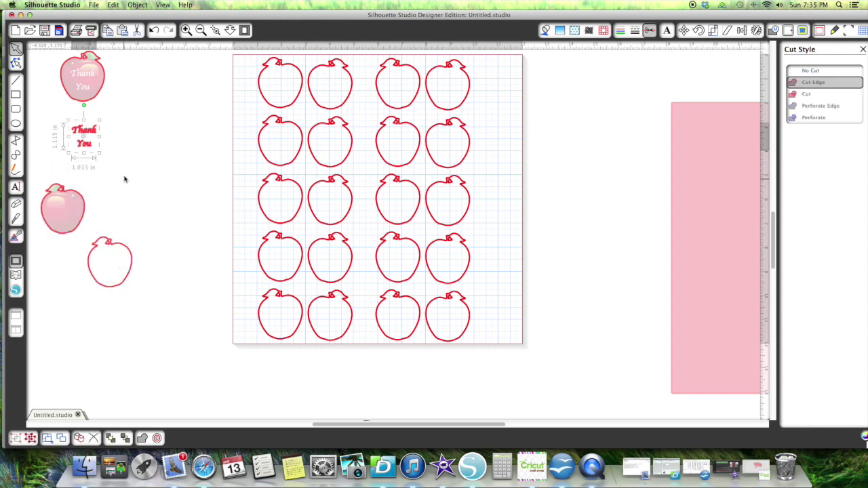
# - Make the Thank You text's fill and outline colour black
pyautogui.click(863, 50)
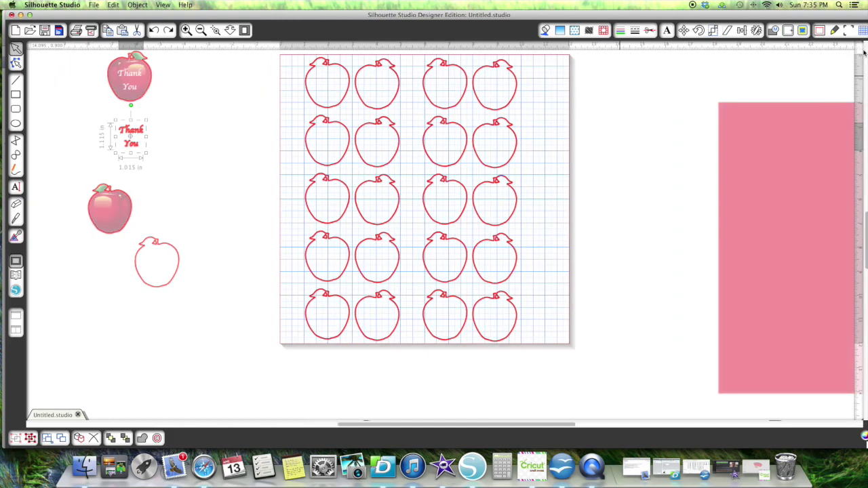
pyautogui.click(548, 32)
pyautogui.click(792, 87)
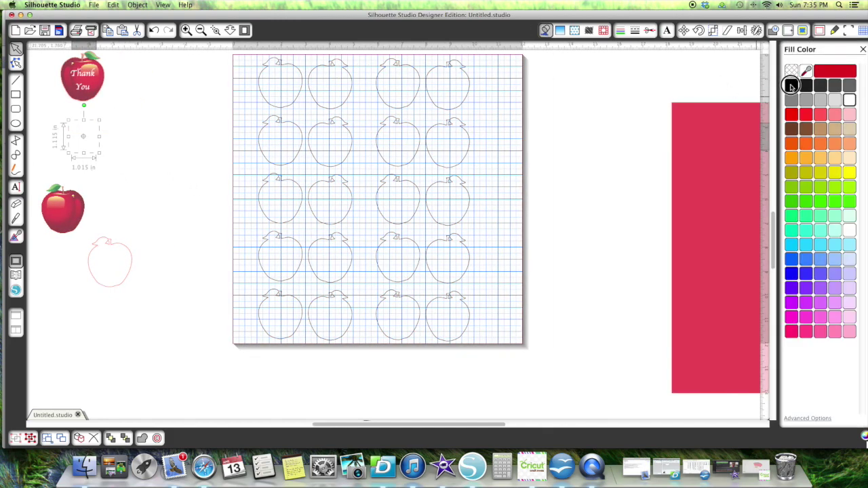
pyautogui.click(622, 31)
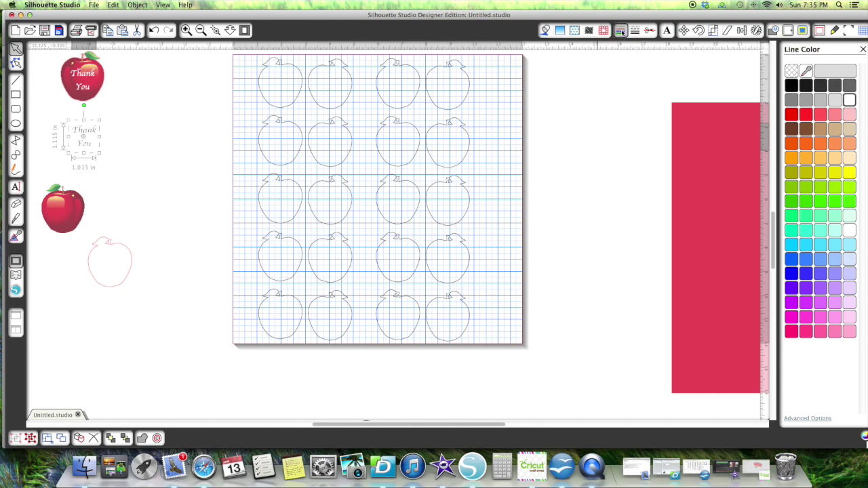
pyautogui.click(795, 84)
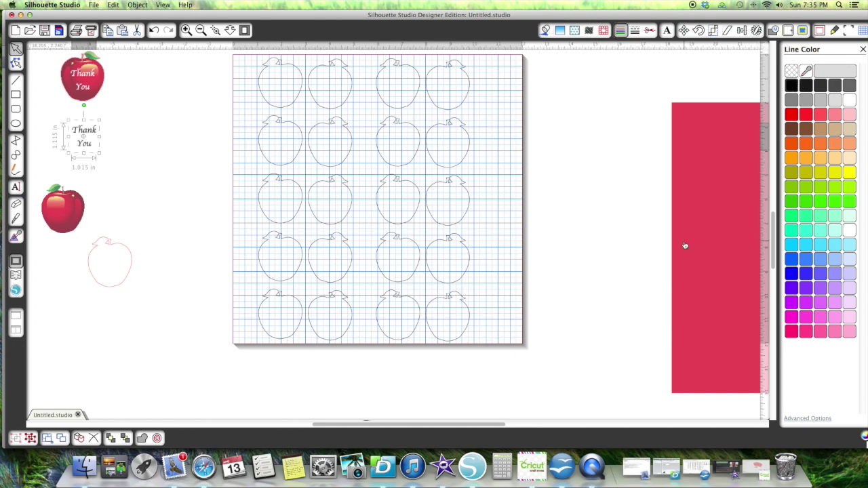
# - Move the red sheet over the apple grid and bring the Thank You text to the front
pyautogui.moveTo(686, 246); pyautogui.dragTo(259, 225)
pyautogui.click(84, 131)
pyautogui.rightClick(93, 152)
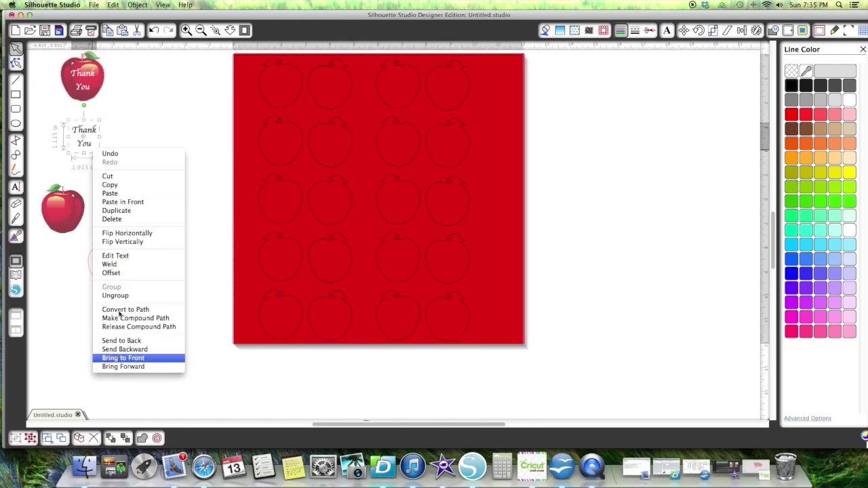
pyautogui.click(124, 357)
pyautogui.moveTo(84, 135); pyautogui.dragTo(130, 135)
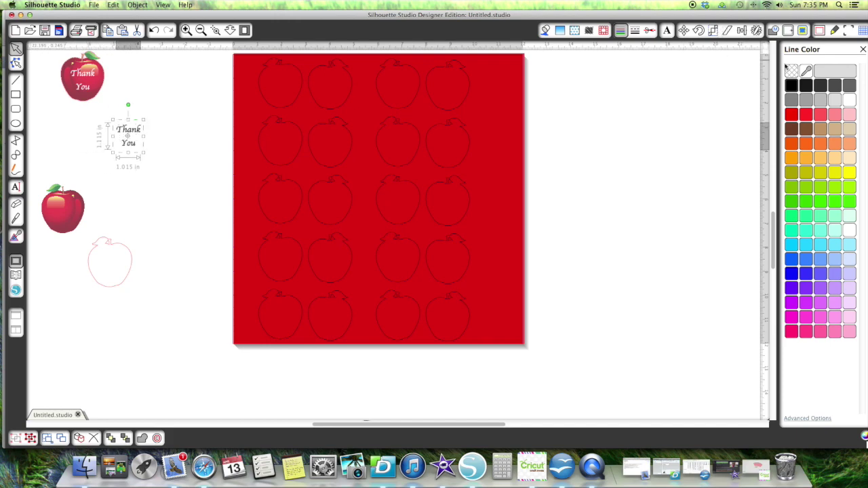
# - Set the Thank You text's cut style to No Cut
pyautogui.click(652, 31)
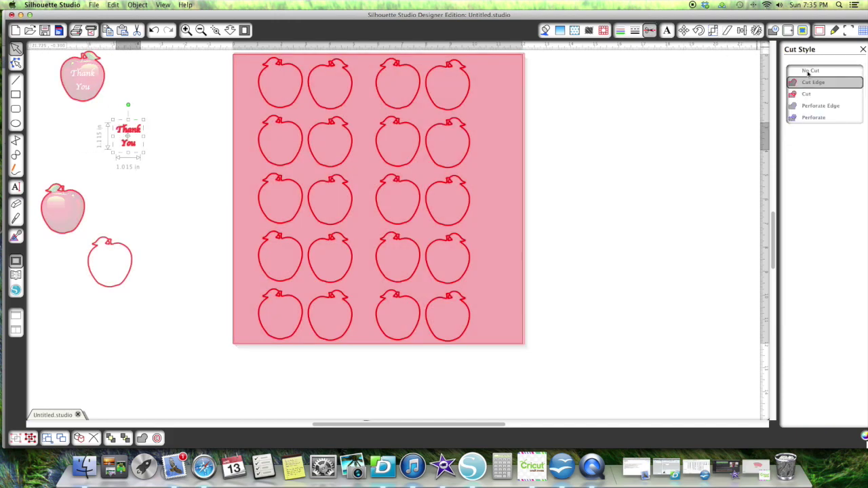
pyautogui.click(812, 71)
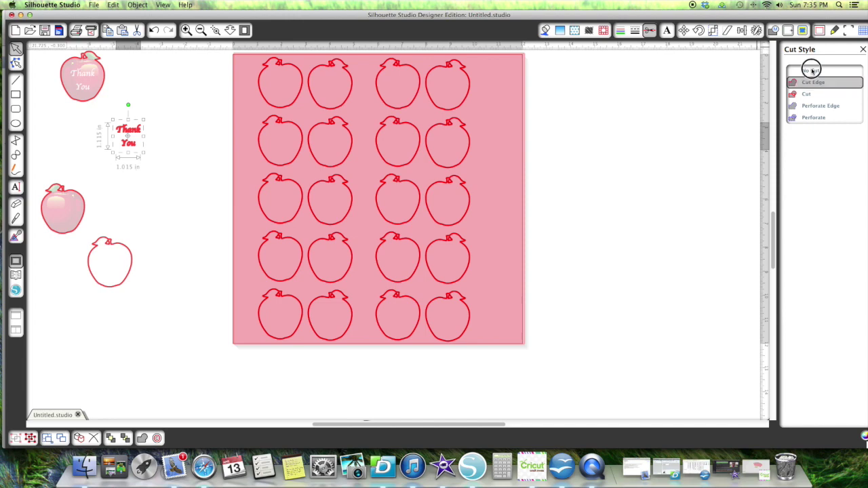
pyautogui.click(863, 49)
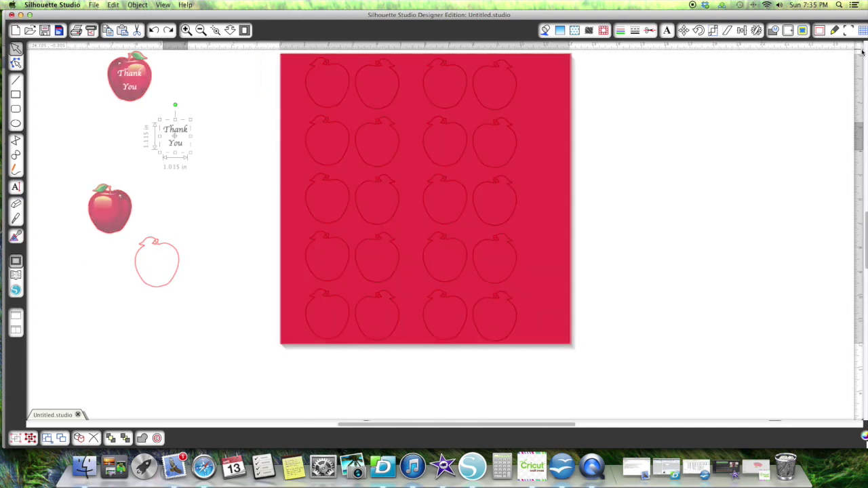
# - Duplicate the Thank You text three times, giving four copies
pyautogui.rightClick(172, 132)
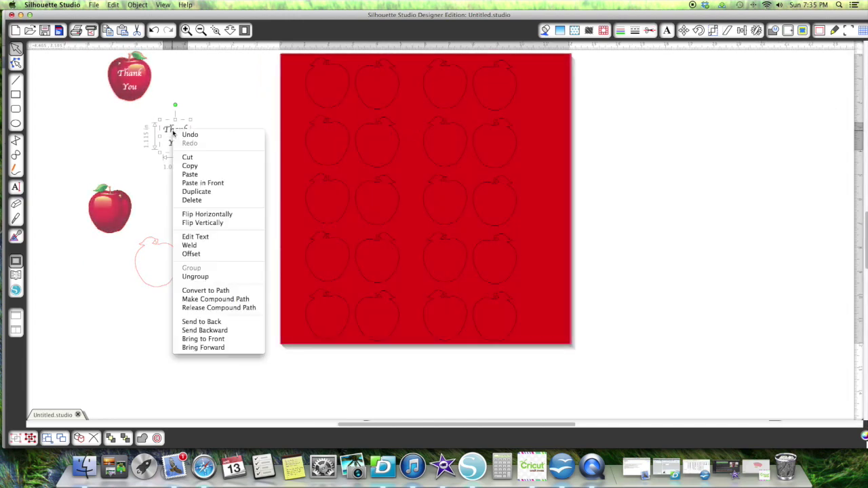
pyautogui.click(193, 196)
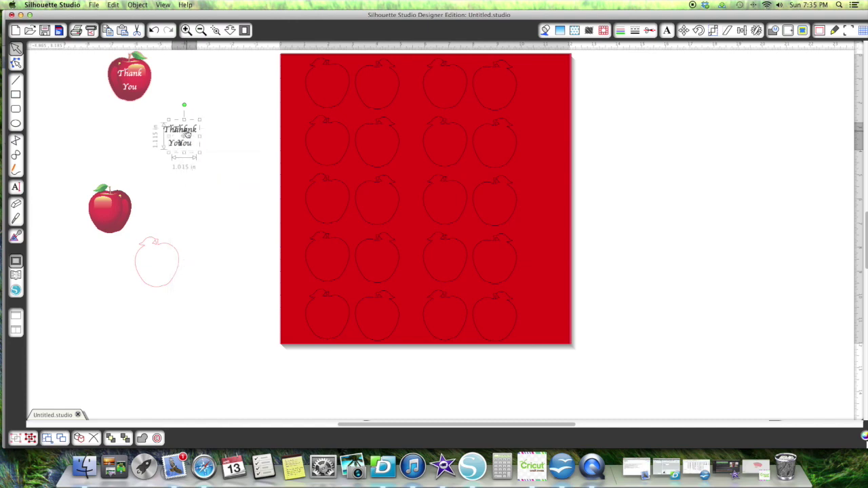
pyautogui.rightClick(188, 131)
pyautogui.click(211, 193)
pyautogui.rightClick(190, 157)
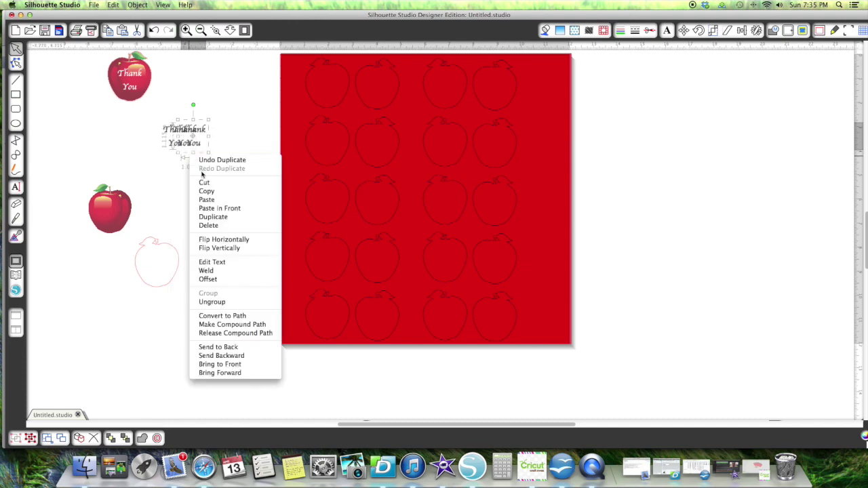
pyautogui.click(213, 216)
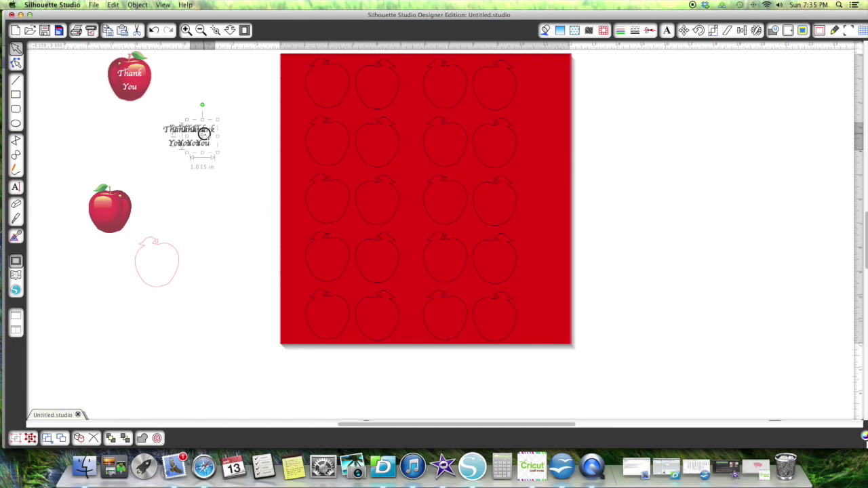
# - Place a Thank You copy in each of the four top-row apples, then select the whole design
pyautogui.moveTo(210, 129); pyautogui.dragTo(337, 80)
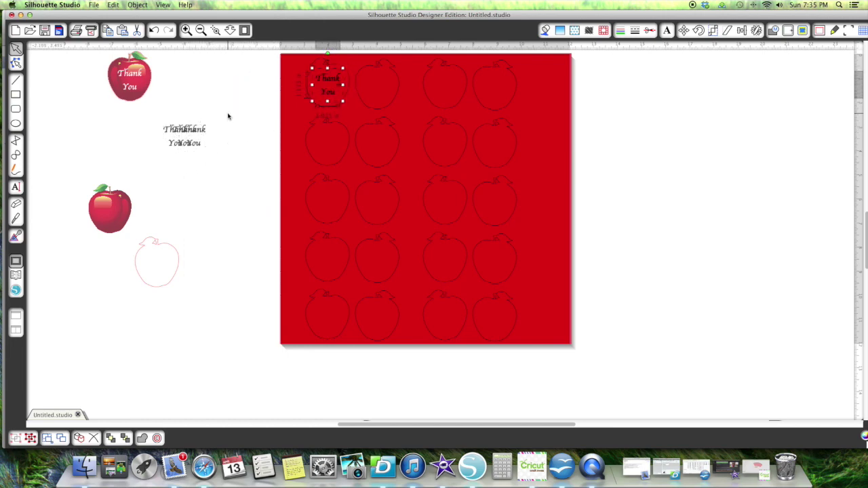
pyautogui.moveTo(202, 131); pyautogui.dragTo(382, 80)
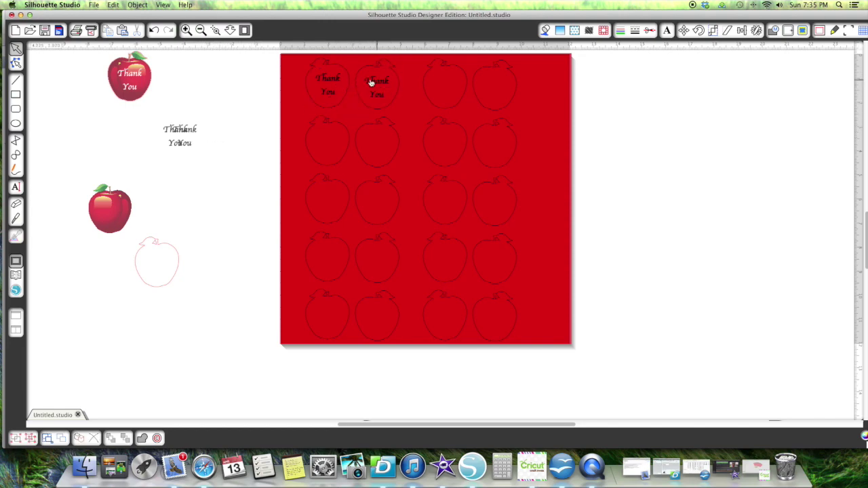
pyautogui.click(335, 81)
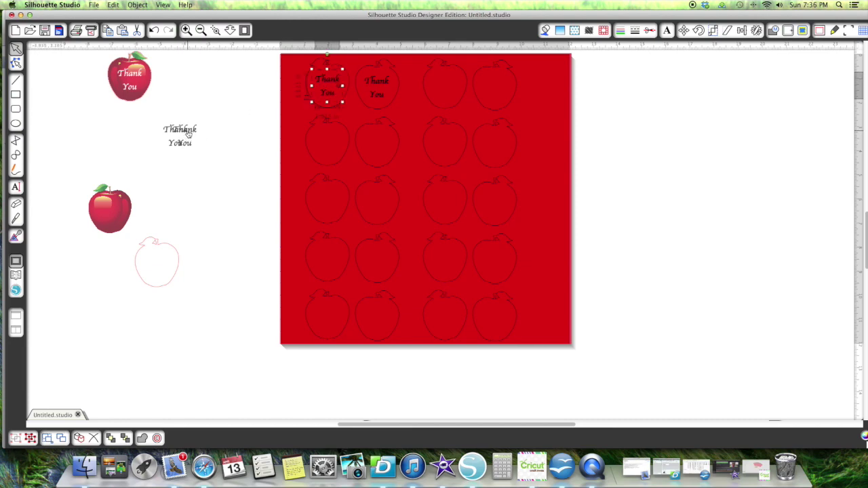
pyautogui.moveTo(189, 134); pyautogui.dragTo(448, 82)
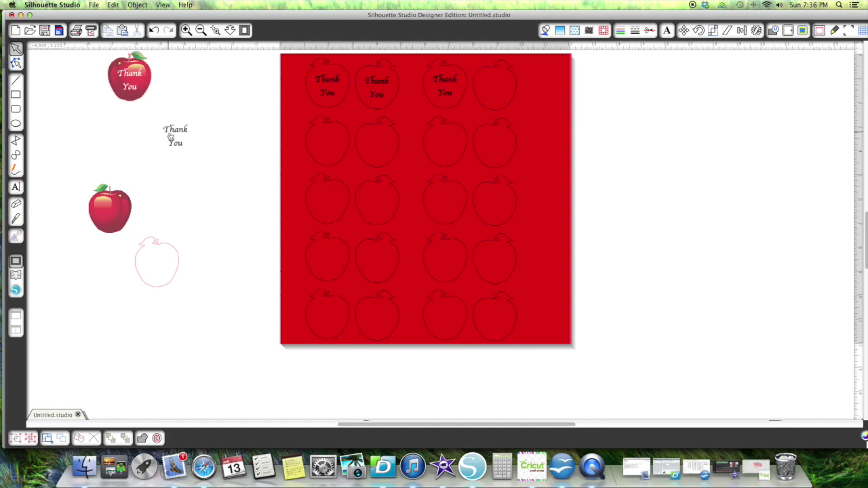
pyautogui.moveTo(171, 136); pyautogui.dragTo(495, 82)
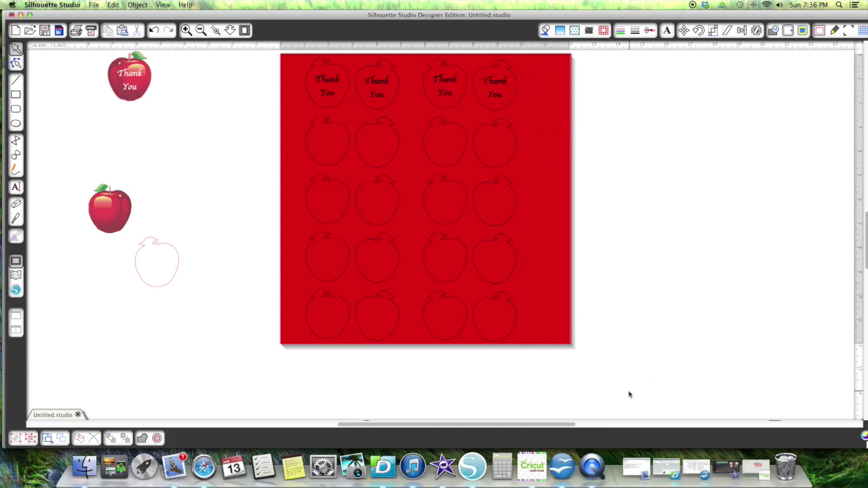
pyautogui.moveTo(638, 388); pyautogui.dragTo(228, 38)
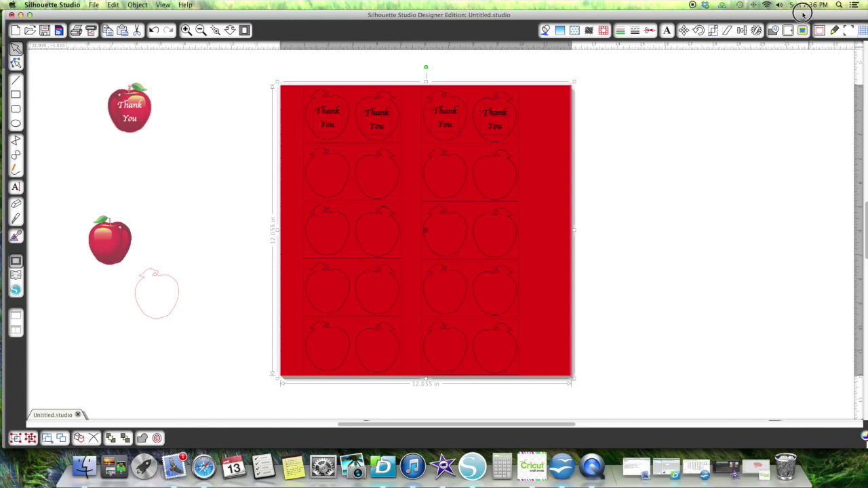
pyautogui.moveTo(806, 12); pyautogui.dragTo(795, 14)
# - Set both the page size and the cutting mat to Letter
pyautogui.click(812, 31)
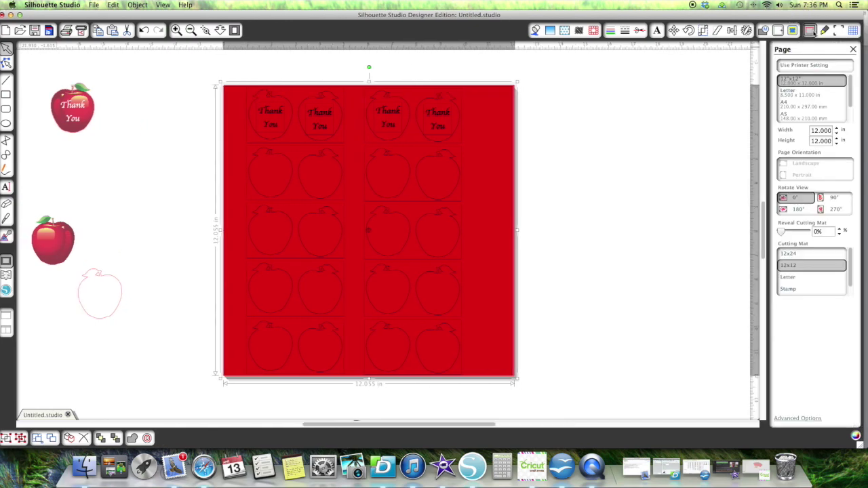
pyautogui.click(794, 94)
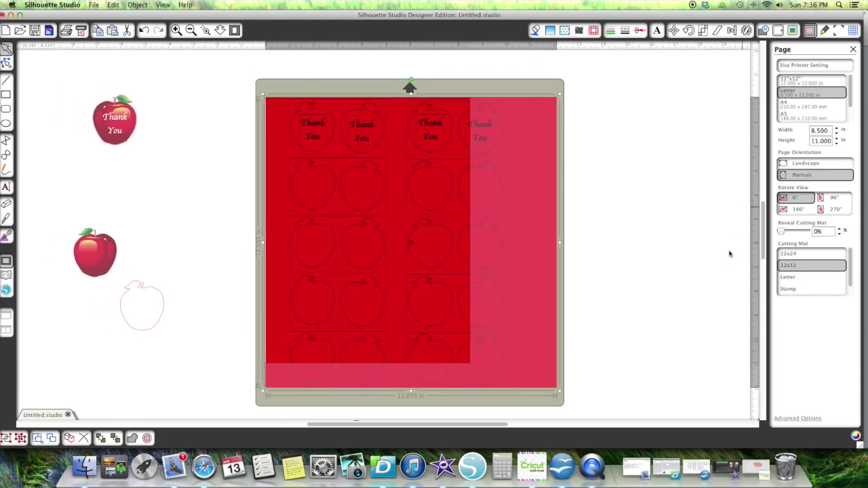
pyautogui.click(788, 278)
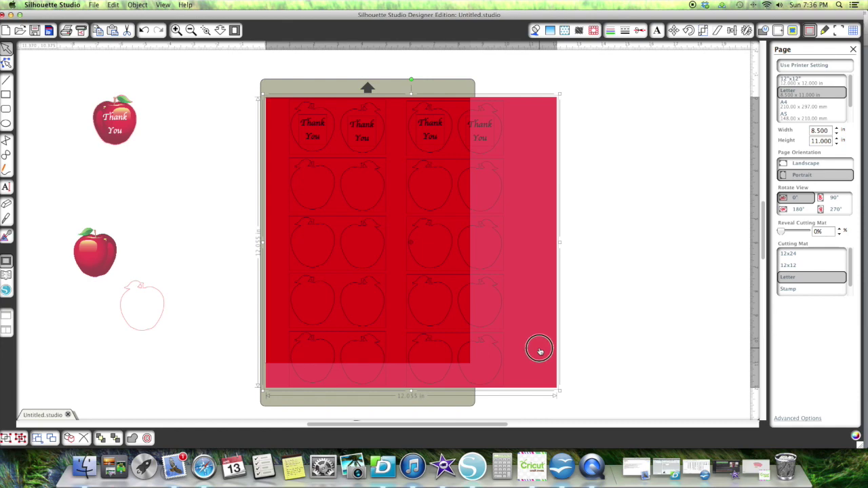
# - Resize the red sheet to 8.360 in wide, reaching the page bottom, on the Letter page
pyautogui.moveTo(539, 349); pyautogui.dragTo(757, 303)
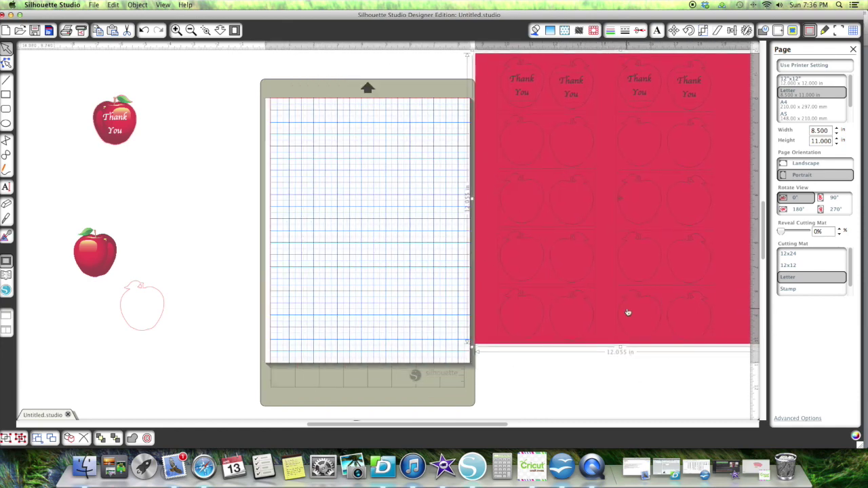
pyautogui.moveTo(499, 337); pyautogui.dragTo(289, 382)
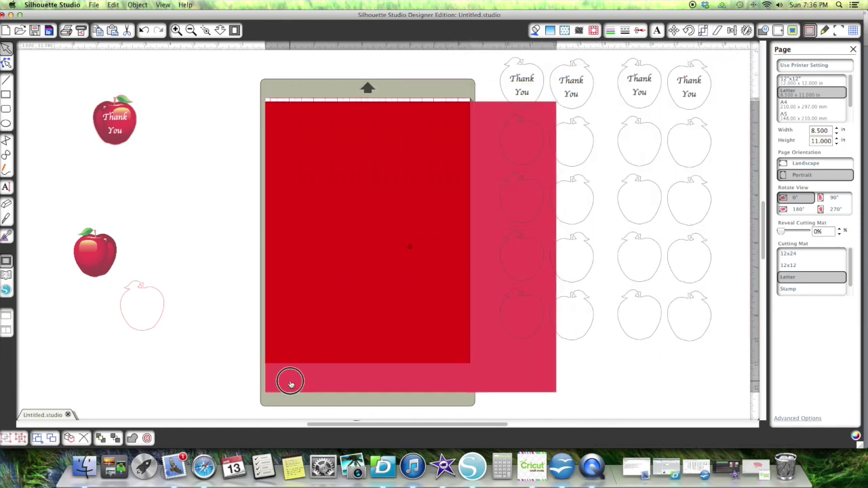
pyautogui.click(545, 380)
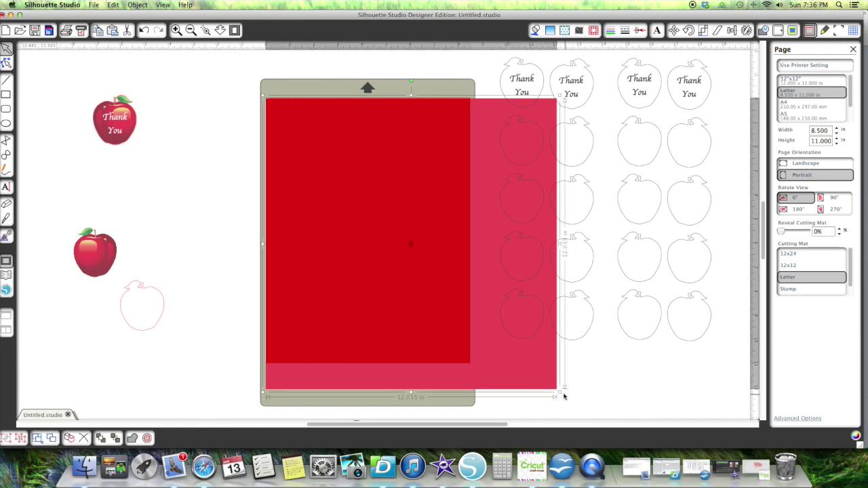
pyautogui.moveTo(560, 392); pyautogui.dragTo(434, 373)
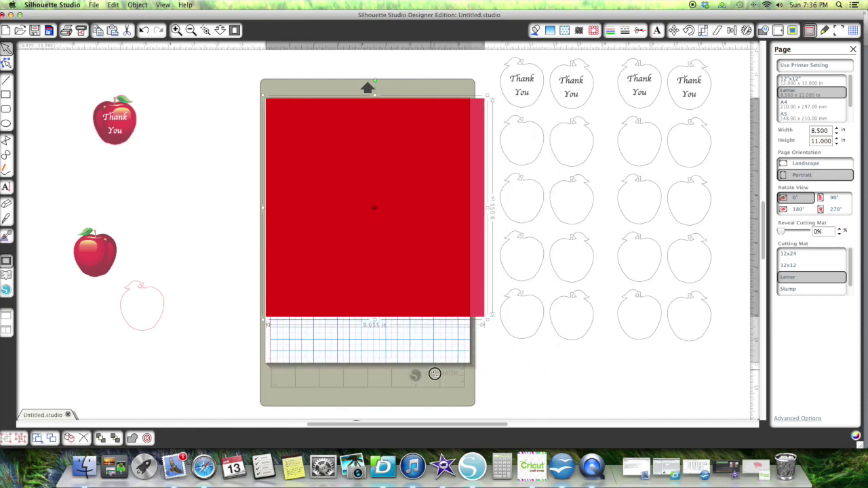
pyautogui.moveTo(485, 208); pyautogui.dragTo(470, 208)
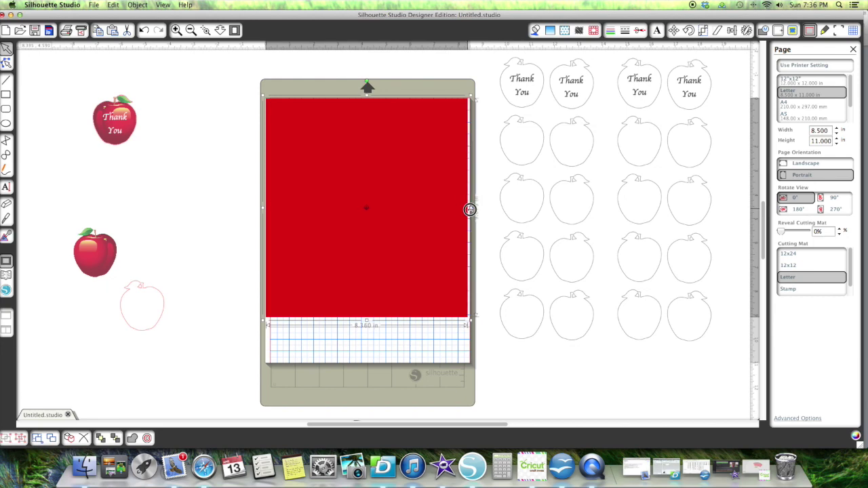
pyautogui.moveTo(367, 321); pyautogui.dragTo(361, 365)
pyautogui.moveTo(371, 240); pyautogui.dragTo(371, 240)
# - Move the four Thank You apples onto the top of the red sheet and select the layout
pyautogui.moveTo(488, 120); pyautogui.dragTo(577, 61)
pyautogui.moveTo(581, 101); pyautogui.dragTo(359, 147)
pyautogui.click(610, 56)
pyautogui.moveTo(610, 56); pyautogui.dragTo(452, 152)
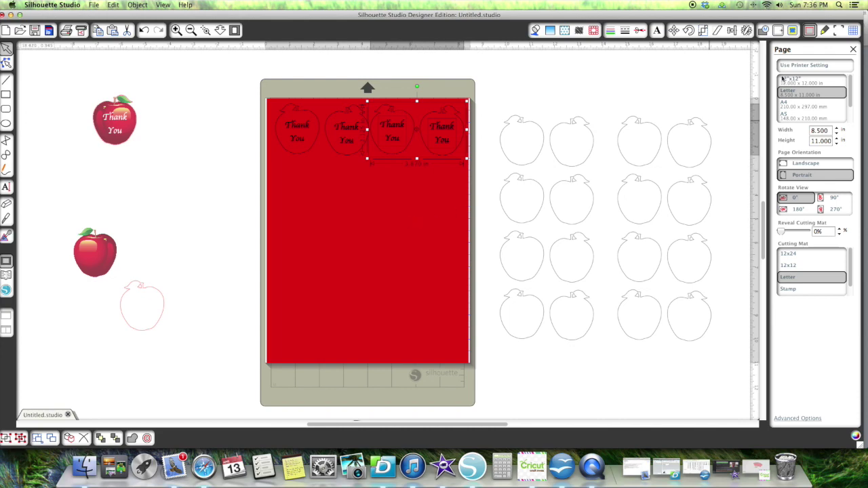
pyautogui.click(485, 97)
pyautogui.moveTo(411, 89); pyautogui.dragTo(462, 168)
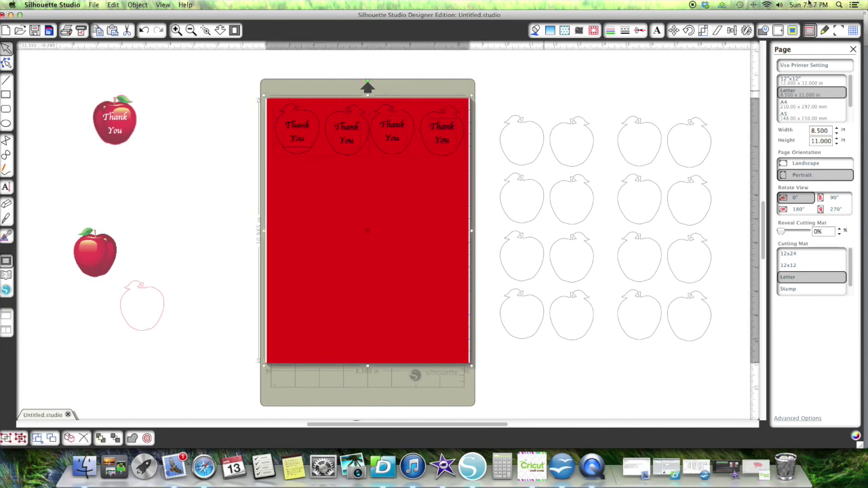
pyautogui.click(641, 31)
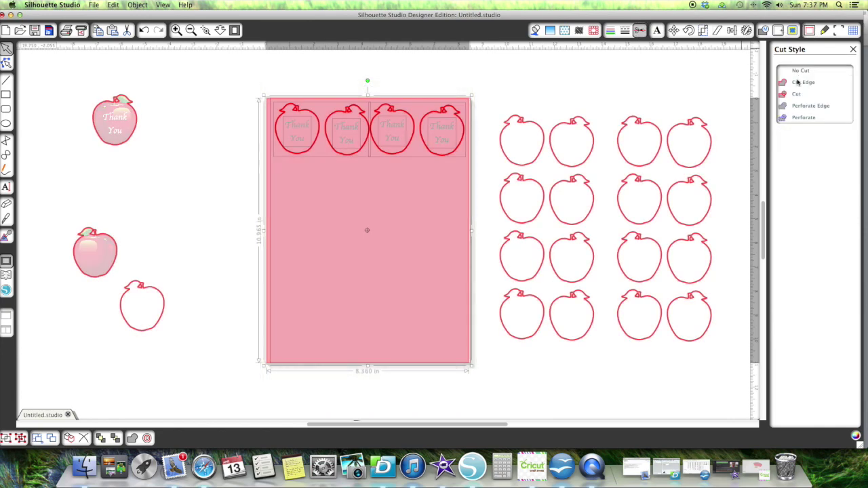
# - Close the Cut Style panel and bring up the Page settings
pyautogui.click(854, 50)
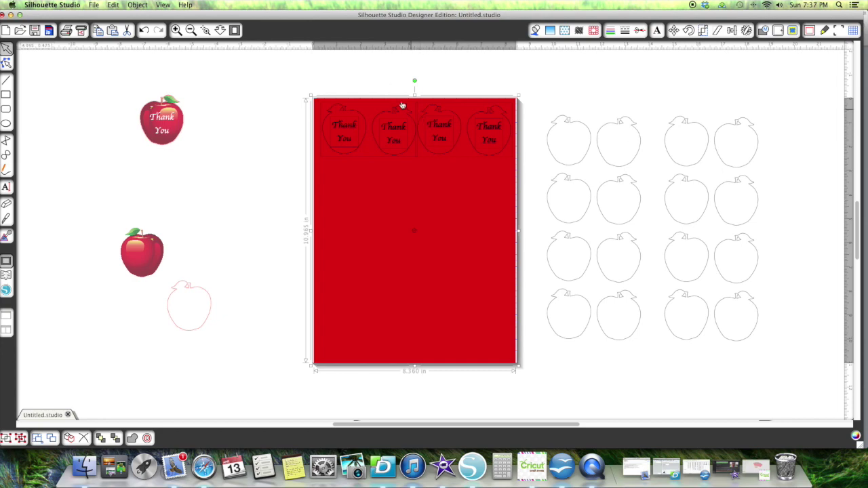
pyautogui.click(809, 31)
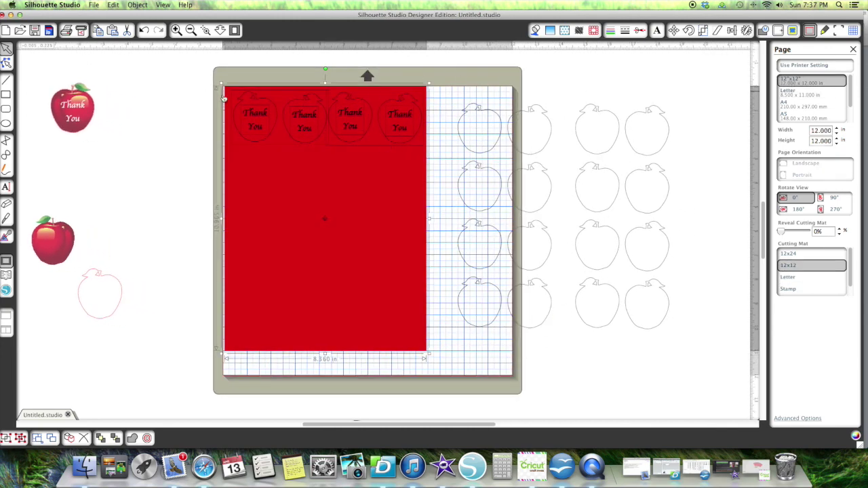
pyautogui.moveTo(264, 195); pyautogui.dragTo(267, 196)
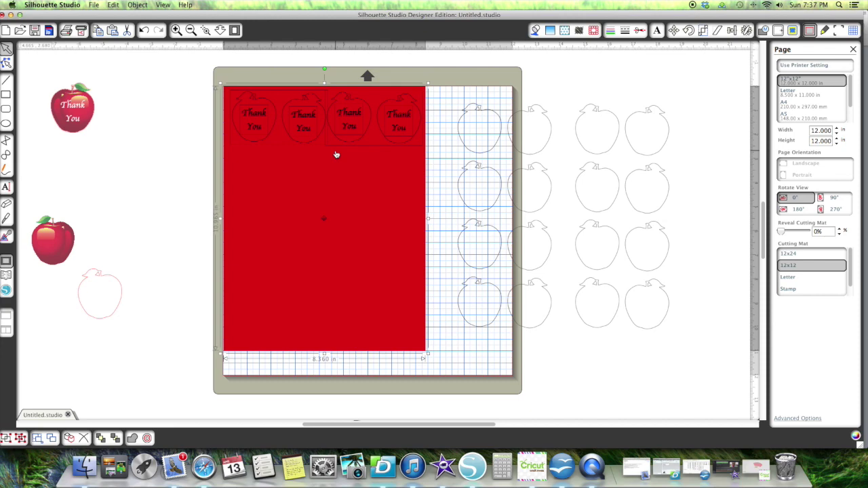
pyautogui.click(836, 32)
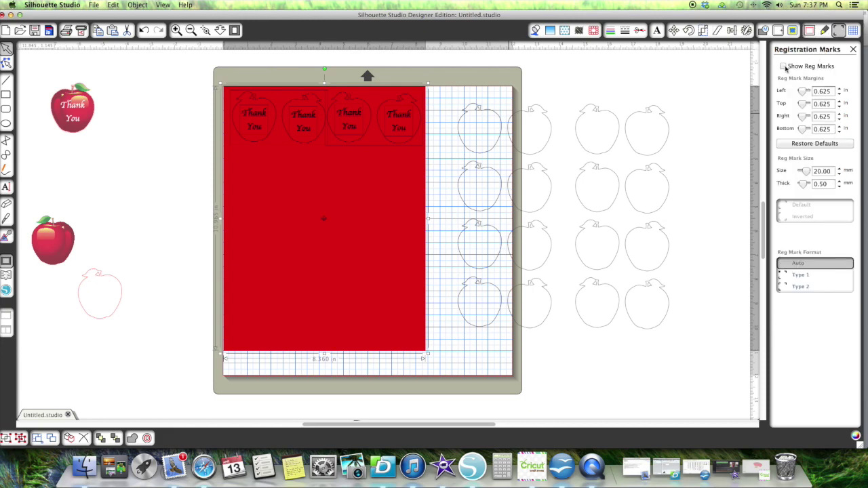
# - Turn on registration marks and move the red sheet off the mat
pyautogui.click(783, 66)
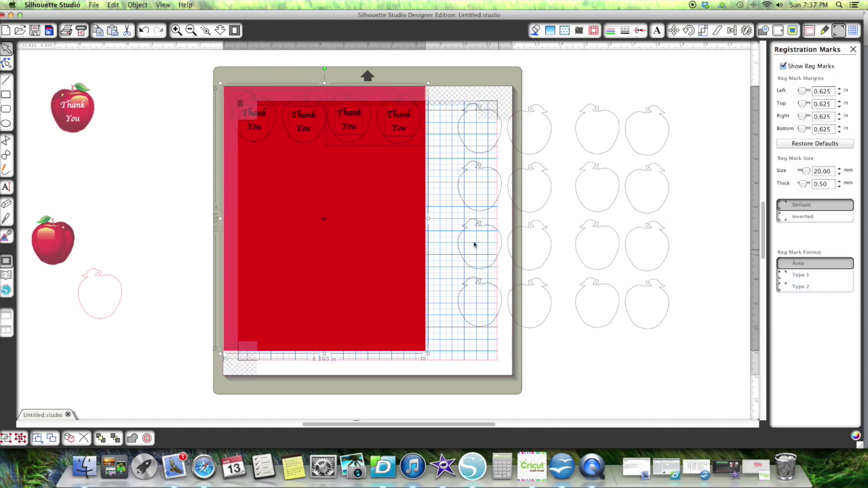
pyautogui.click(484, 75)
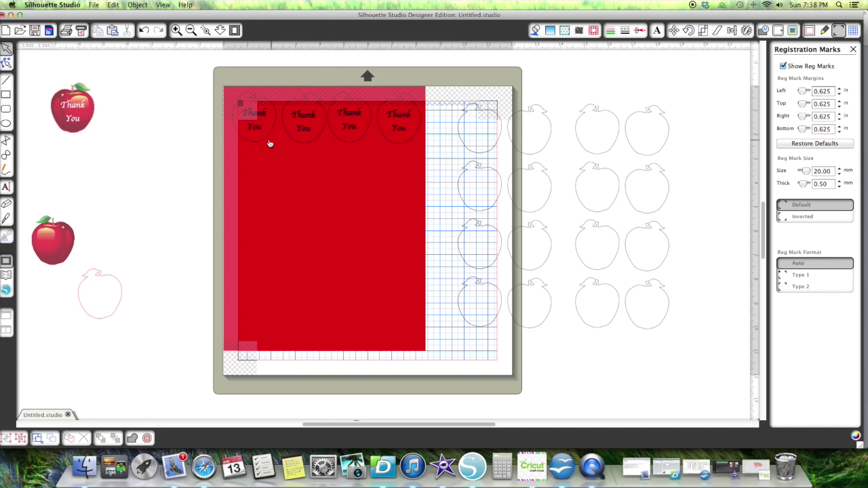
pyautogui.moveTo(304, 167); pyautogui.dragTo(97, 139)
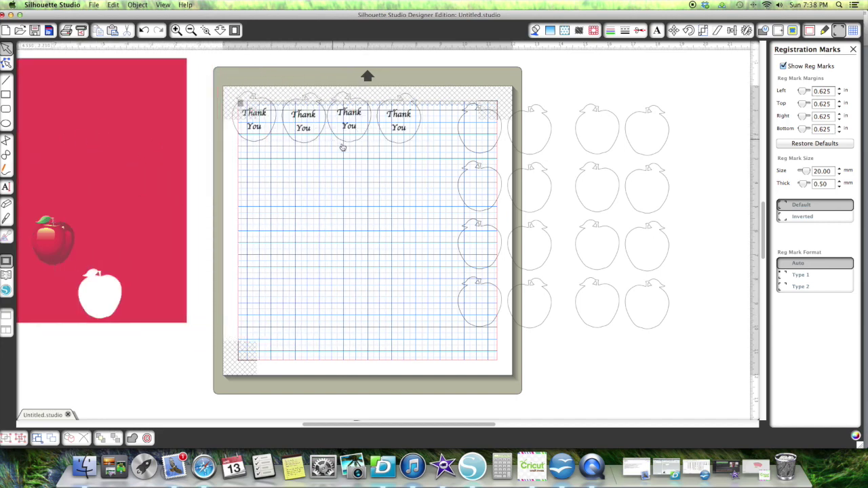
# - Reposition the Thank You apple row and move the eight right-side apples onto the outline apples
pyautogui.click(267, 136)
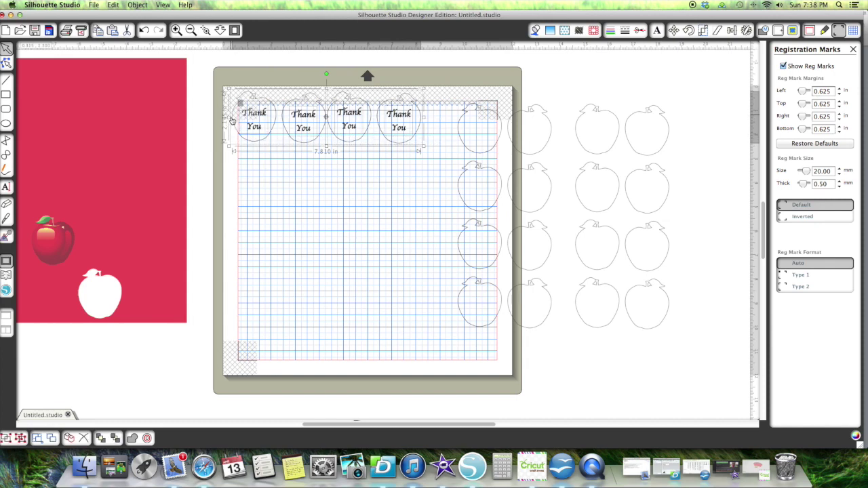
pyautogui.moveTo(296, 137); pyautogui.dragTo(304, 153)
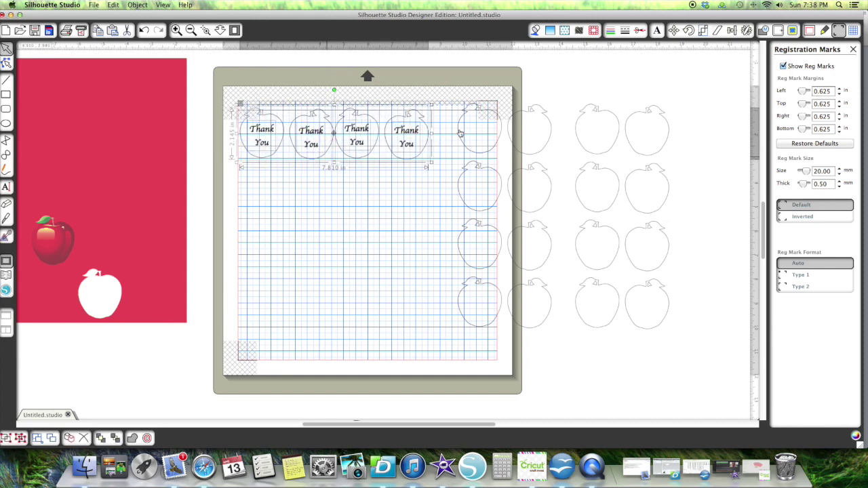
pyautogui.click(488, 314)
pyautogui.moveTo(516, 88); pyautogui.dragTo(475, 319)
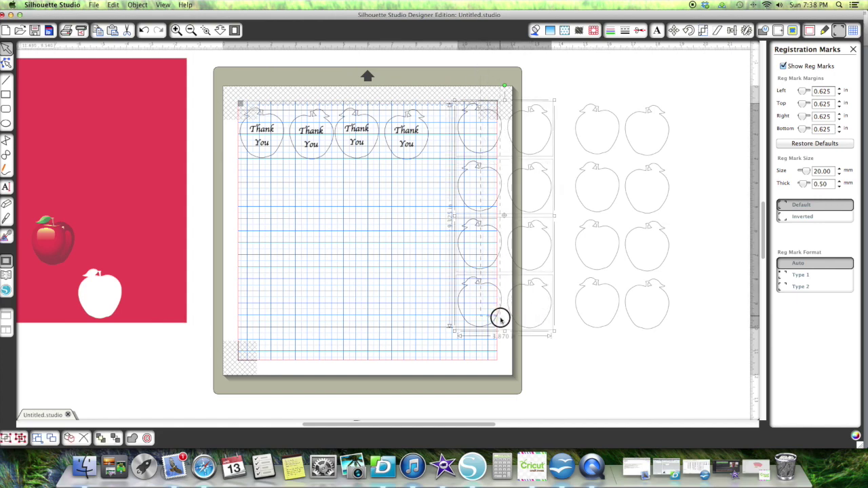
pyautogui.moveTo(477, 271); pyautogui.dragTo(616, 266)
# - Move the red sheet to the mat's right and nudge the Thank You apple row into place
pyautogui.moveTo(120, 145); pyautogui.dragTo(625, 213)
pyautogui.click(362, 166)
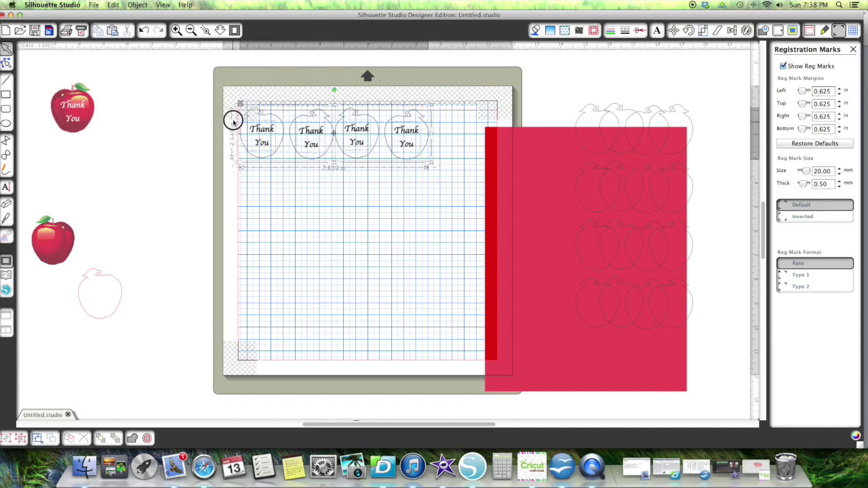
pyautogui.moveTo(258, 131); pyautogui.dragTo(259, 134)
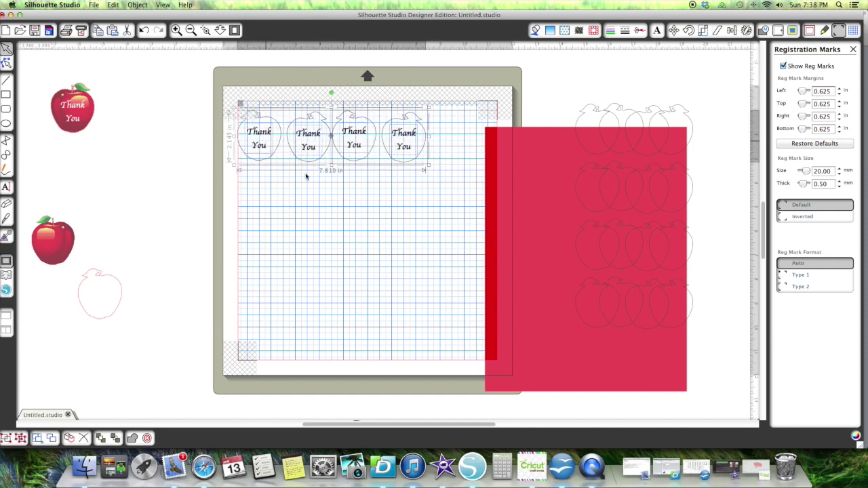
pyautogui.click(307, 147)
pyautogui.click(308, 151)
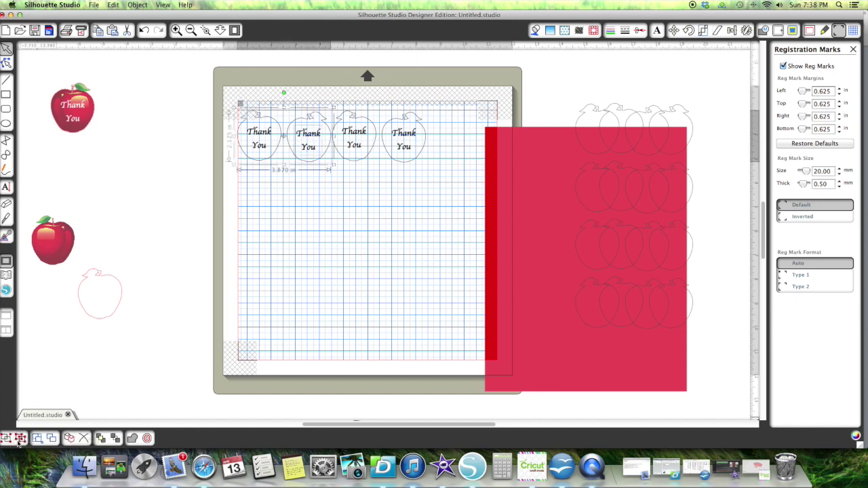
# - Even the spacing of the four Thank You apples by nudging the second, third and fourth
pyautogui.click(253, 227)
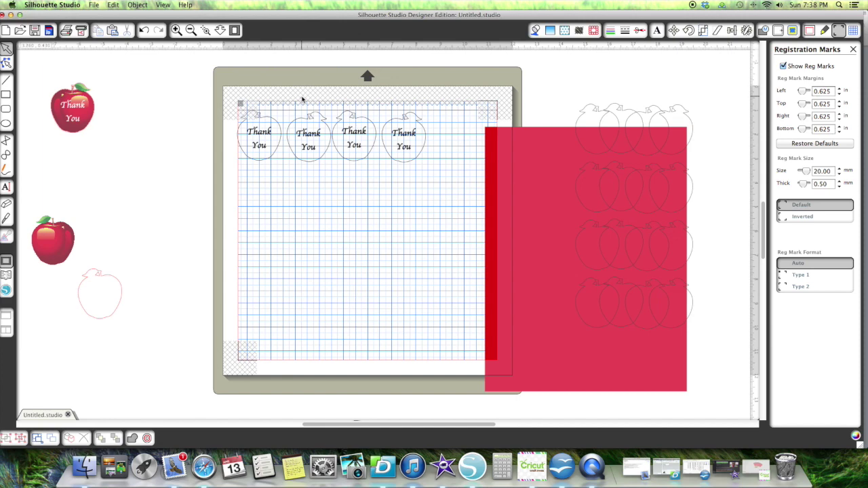
pyautogui.click(308, 168)
pyautogui.click(314, 152)
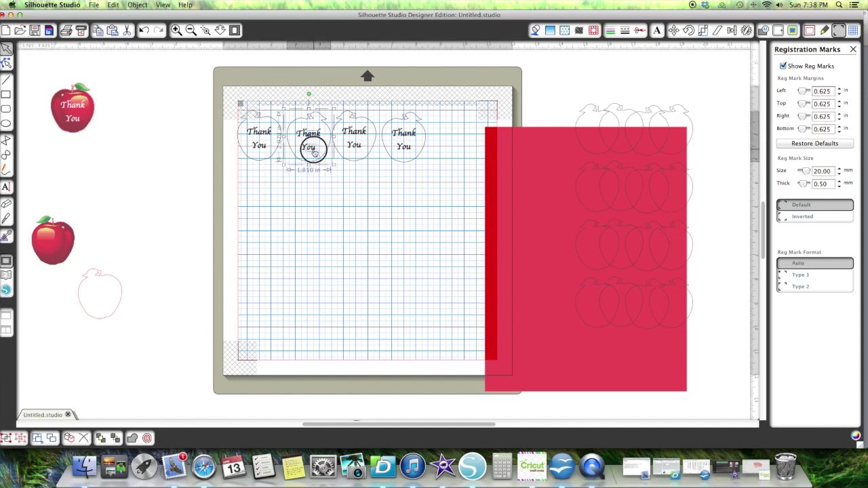
pyautogui.click(306, 110)
pyautogui.click(323, 161)
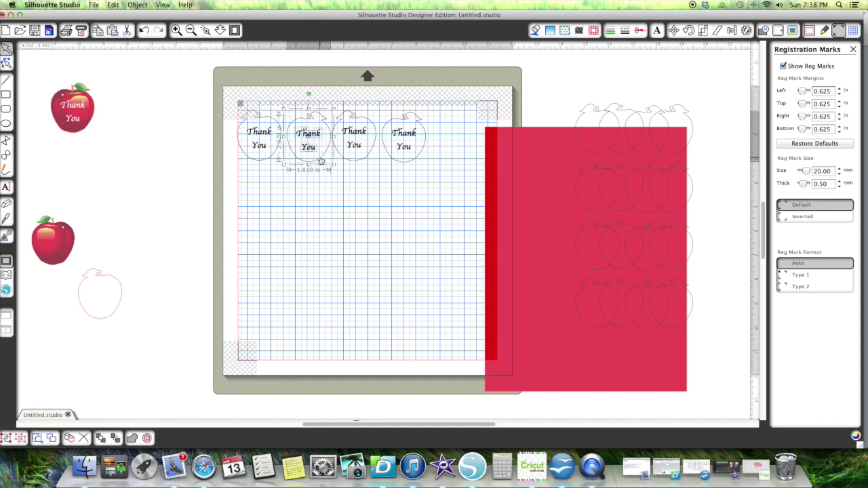
pyautogui.moveTo(321, 160); pyautogui.dragTo(316, 157)
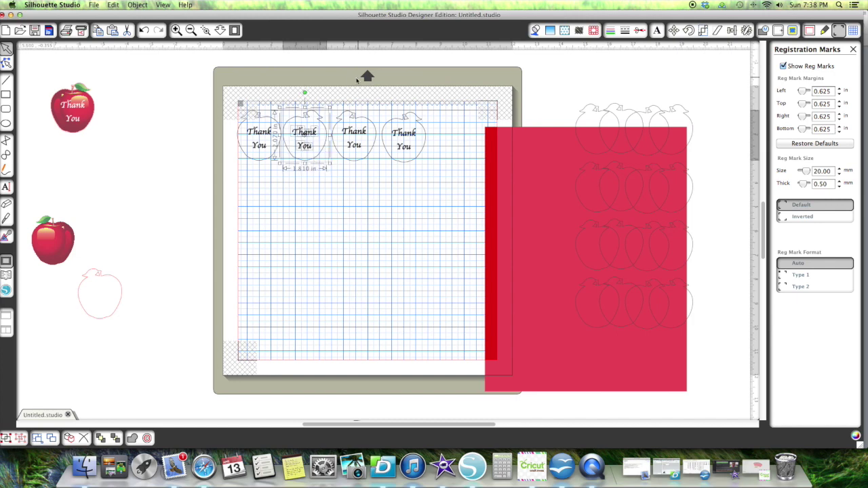
pyautogui.click(333, 97)
pyautogui.moveTo(345, 101); pyautogui.dragTo(355, 161)
pyautogui.click(397, 133)
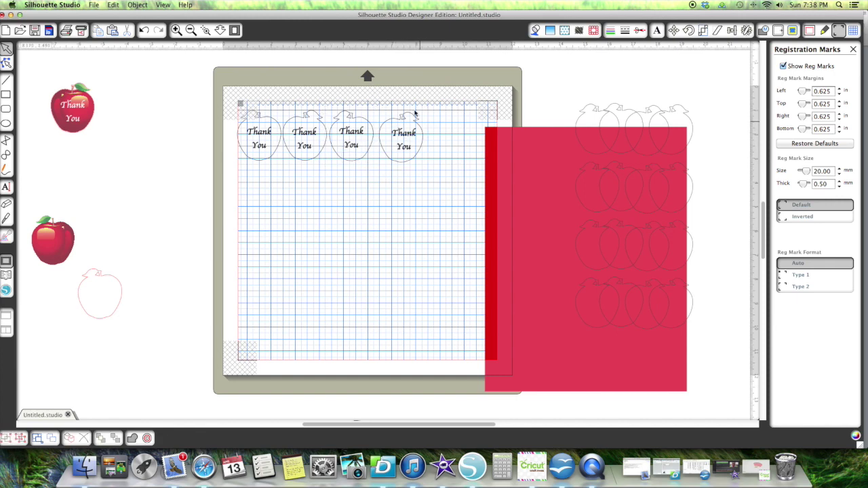
pyautogui.moveTo(404, 118); pyautogui.dragTo(374, 139)
# - Adjust the apple group slightly, then bring the red sheet back onto the mat behind it
pyautogui.moveTo(513, 231); pyautogui.dragTo(282, 209)
pyautogui.moveTo(343, 212); pyautogui.dragTo(510, 233)
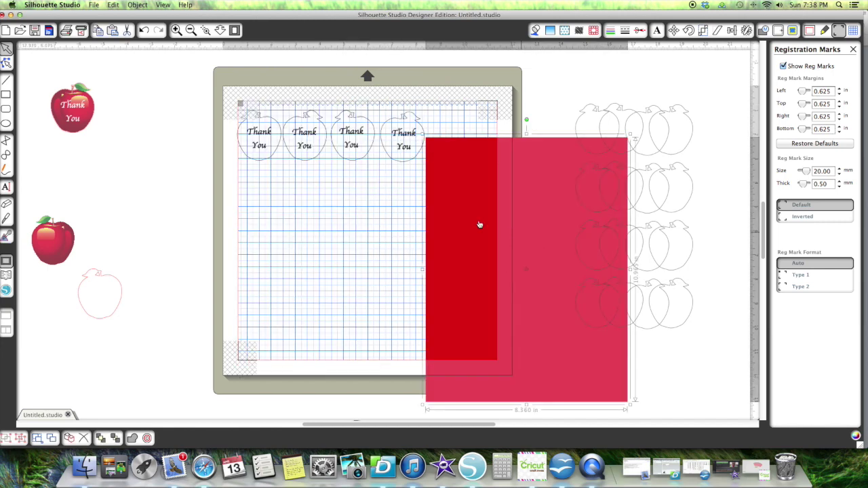
pyautogui.moveTo(457, 210); pyautogui.dragTo(573, 222)
pyautogui.click(248, 111)
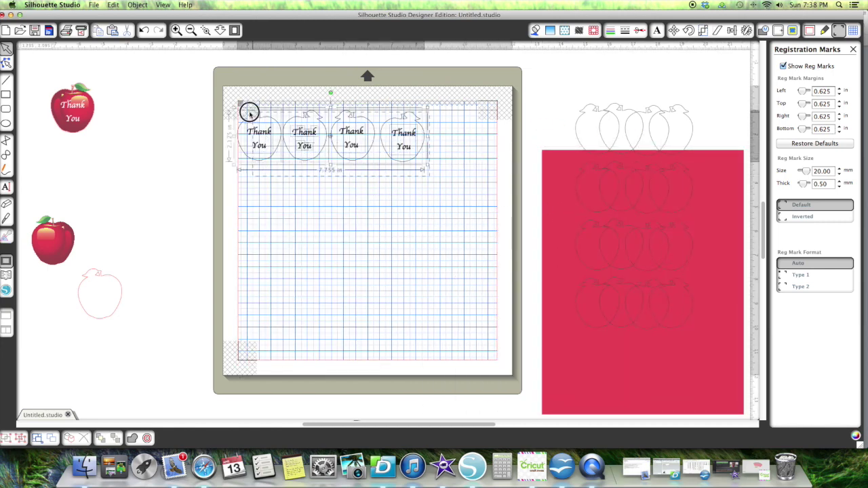
pyautogui.moveTo(257, 121); pyautogui.dragTo(277, 126)
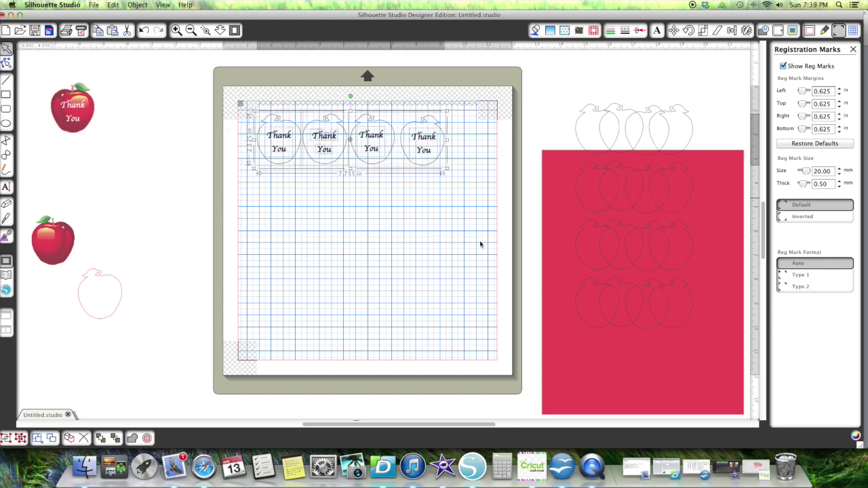
pyautogui.moveTo(602, 303); pyautogui.dragTo(285, 243)
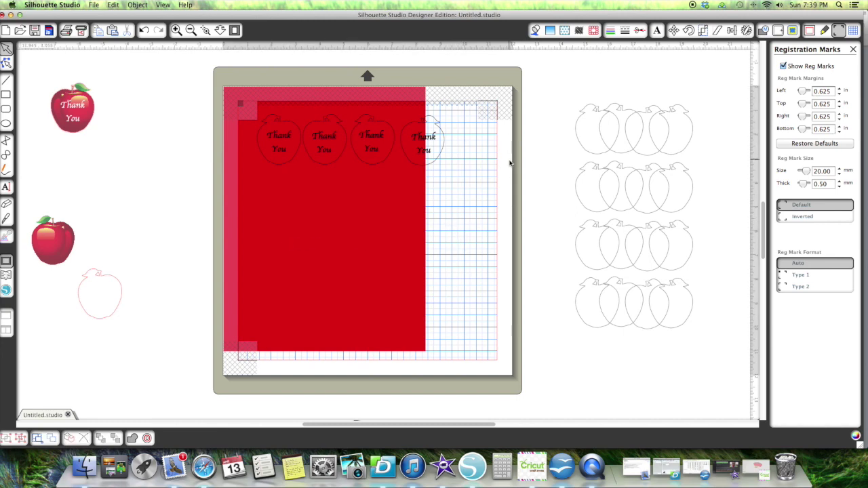
# - Move the Thank You apple row below the mat and settle the red sheet over the mat's top-left
pyautogui.moveTo(392, 233); pyautogui.dragTo(375, 222)
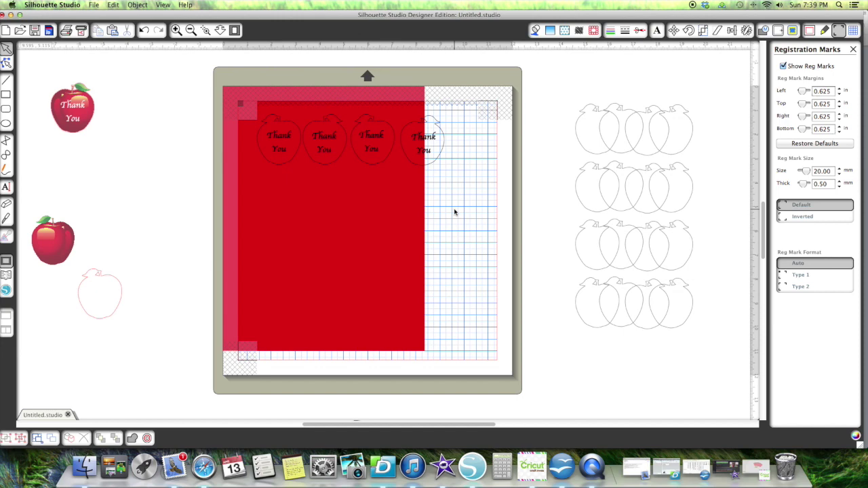
pyautogui.moveTo(411, 209); pyautogui.dragTo(599, 267)
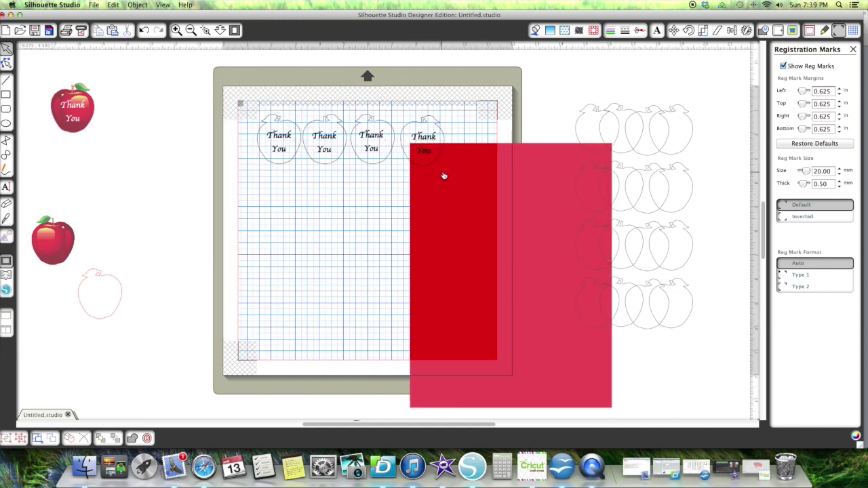
pyautogui.moveTo(268, 112); pyautogui.dragTo(221, 423)
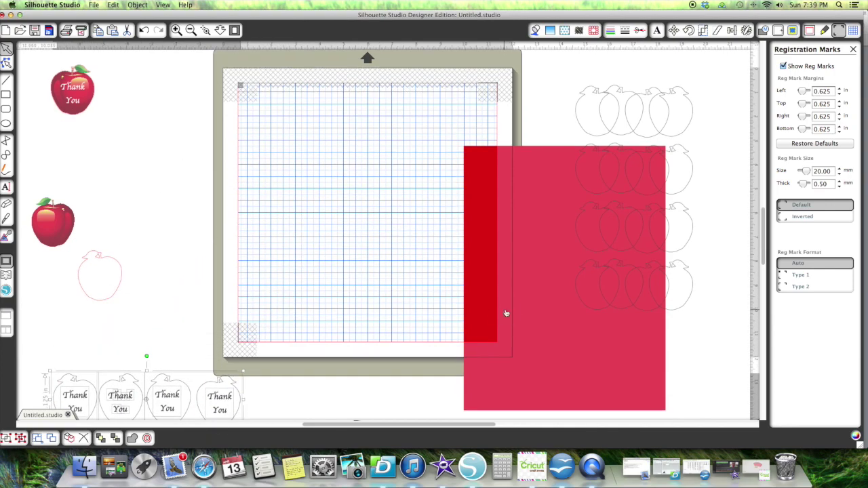
pyautogui.moveTo(506, 314); pyautogui.dragTo(314, 244)
pyautogui.moveTo(266, 237); pyautogui.dragTo(266, 234)
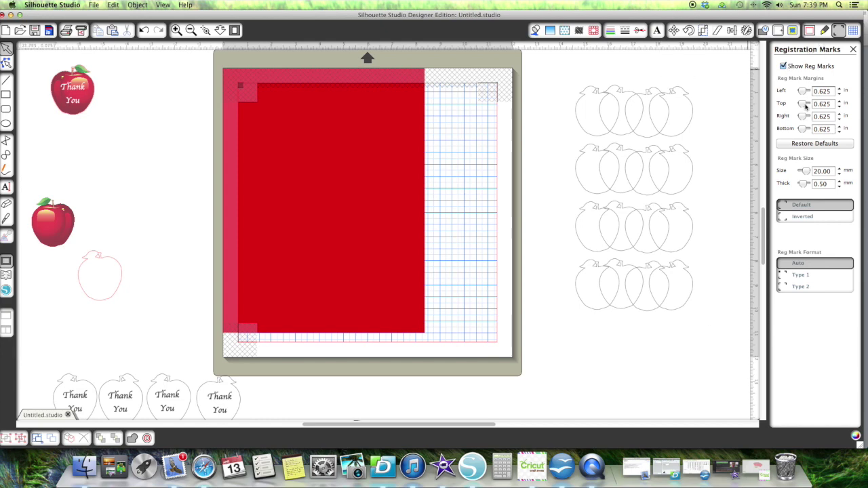
# - Set the page size to Letter and drag the four Thank You apples back across the red sheet's top
pyautogui.click(810, 31)
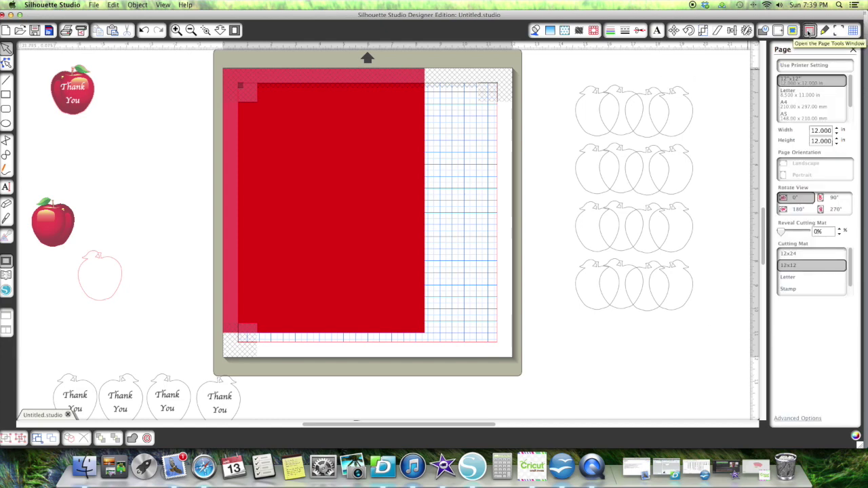
pyautogui.click(793, 95)
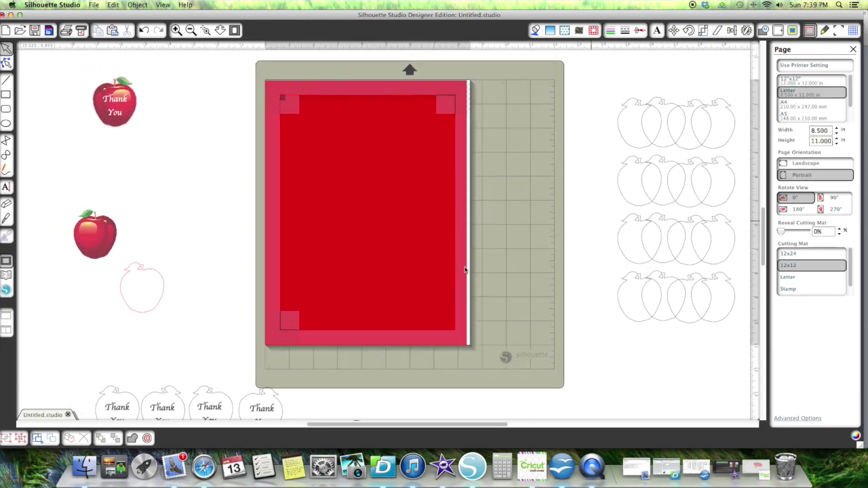
pyautogui.scroll(-2, 126, 353)
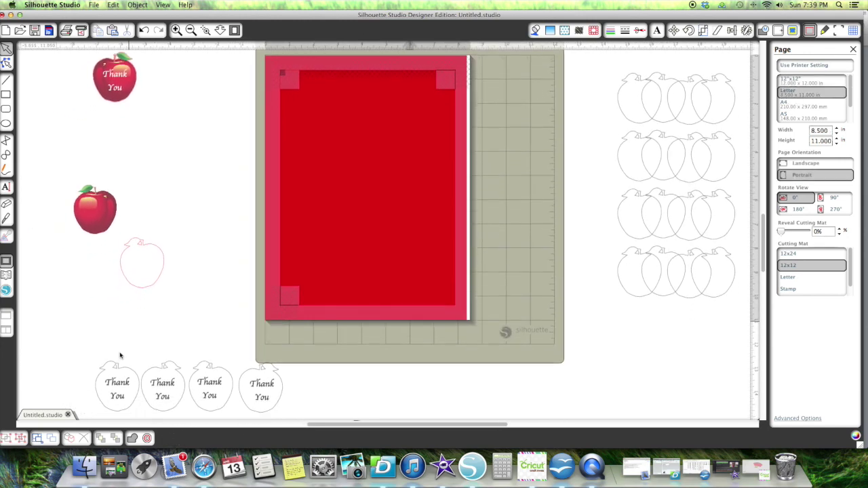
pyautogui.moveTo(97, 345); pyautogui.dragTo(446, 124)
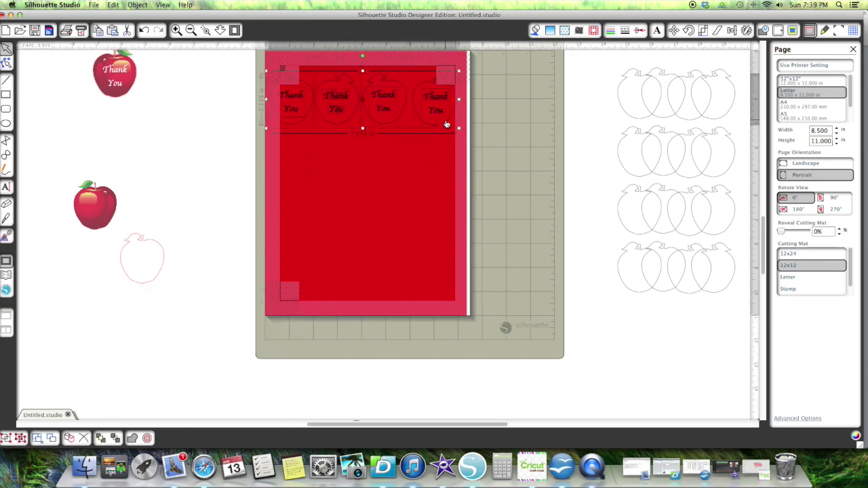
pyautogui.scroll(2, 471, 129)
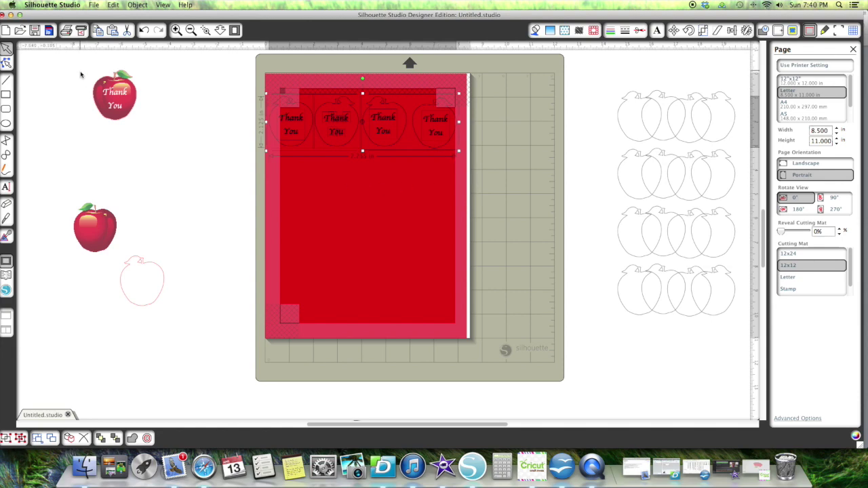
# - Place the red Thank You apple image below the apple row and move the red sheet off the page to the right
pyautogui.moveTo(81, 75); pyautogui.dragTo(202, 172)
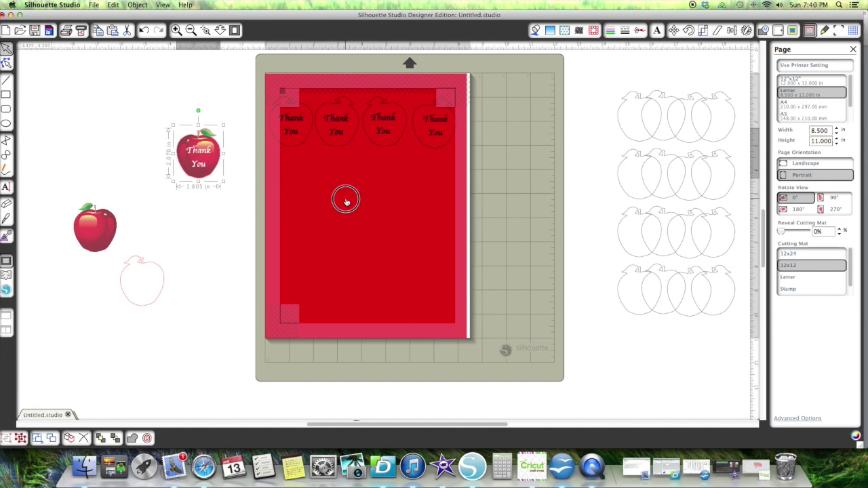
pyautogui.moveTo(344, 197); pyautogui.dragTo(578, 227)
pyautogui.moveTo(219, 169); pyautogui.dragTo(331, 188)
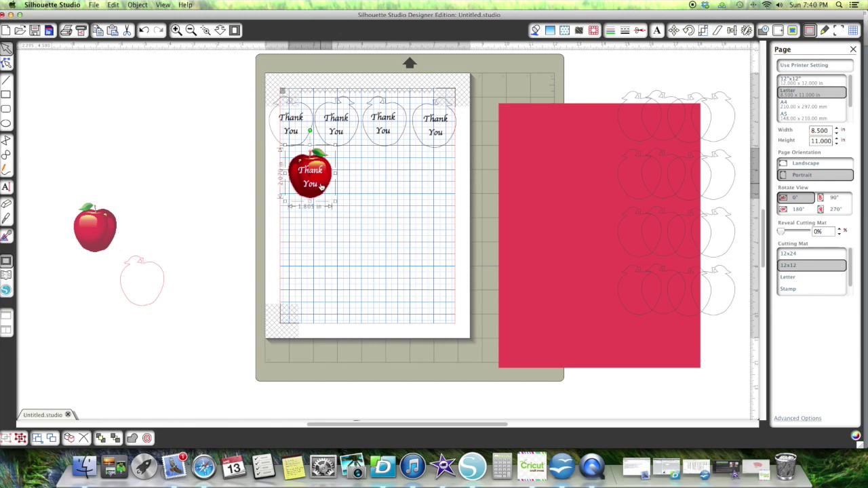
pyautogui.scroll(-3, 456, 186)
pyautogui.scroll(2, 554, 201)
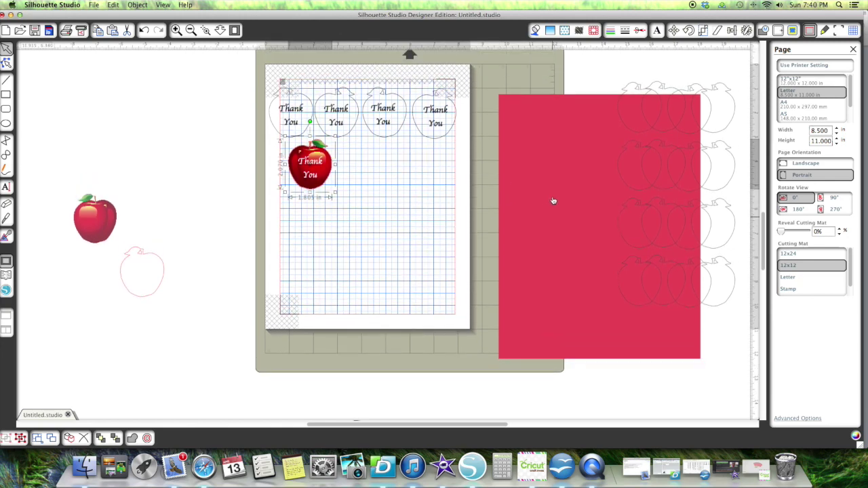
pyautogui.moveTo(559, 197); pyautogui.dragTo(623, 165)
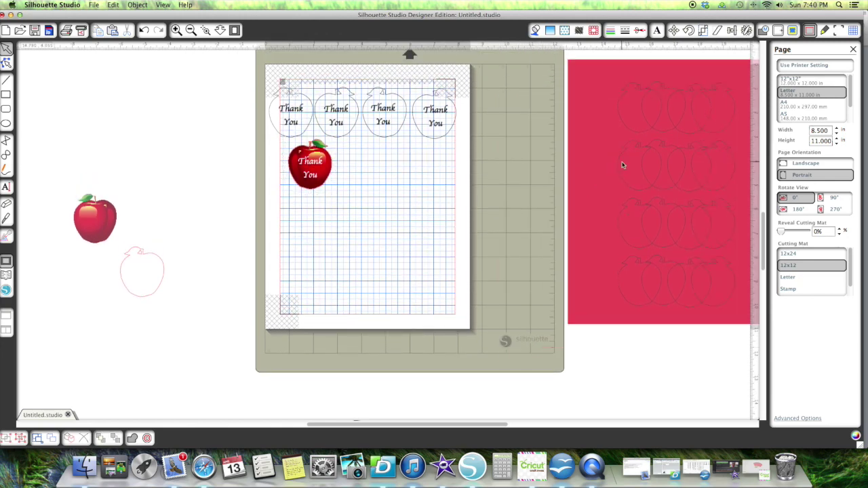